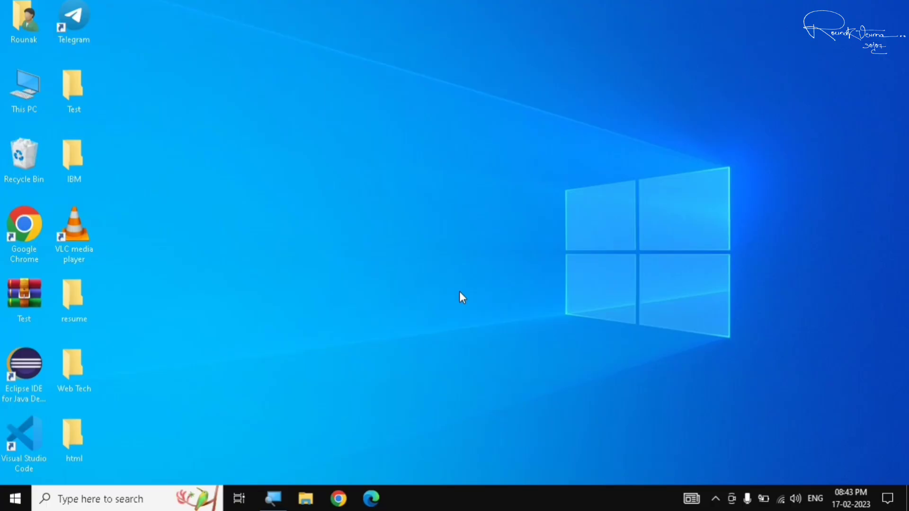
Step: Examine the computer's power options without choosing any of them
click(15, 498)
click(15, 470)
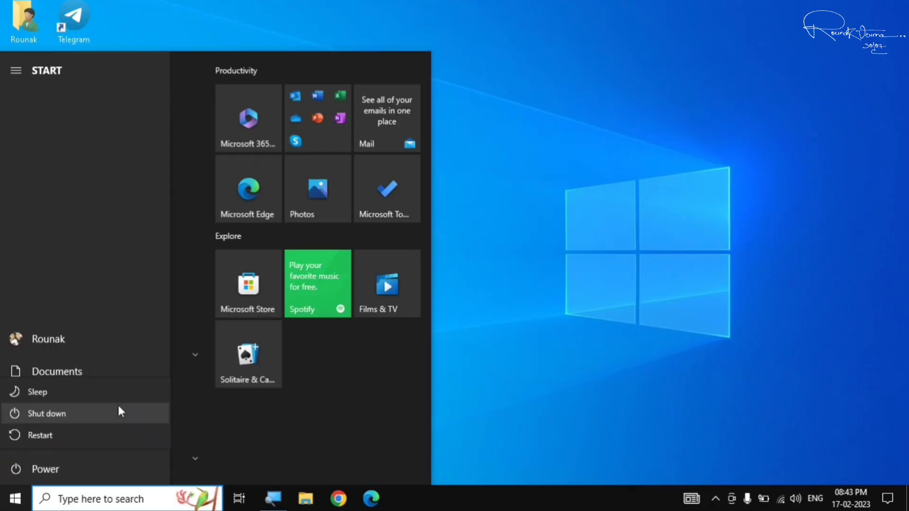
click(501, 323)
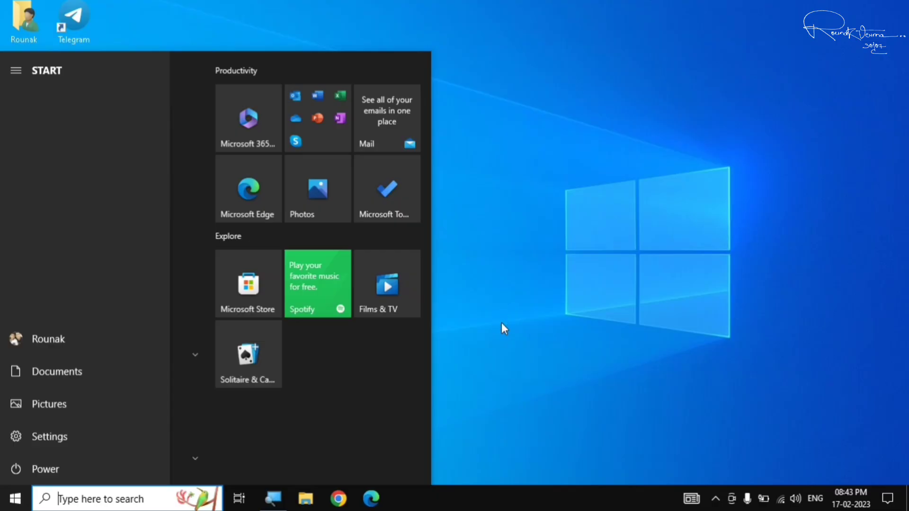
click(501, 323)
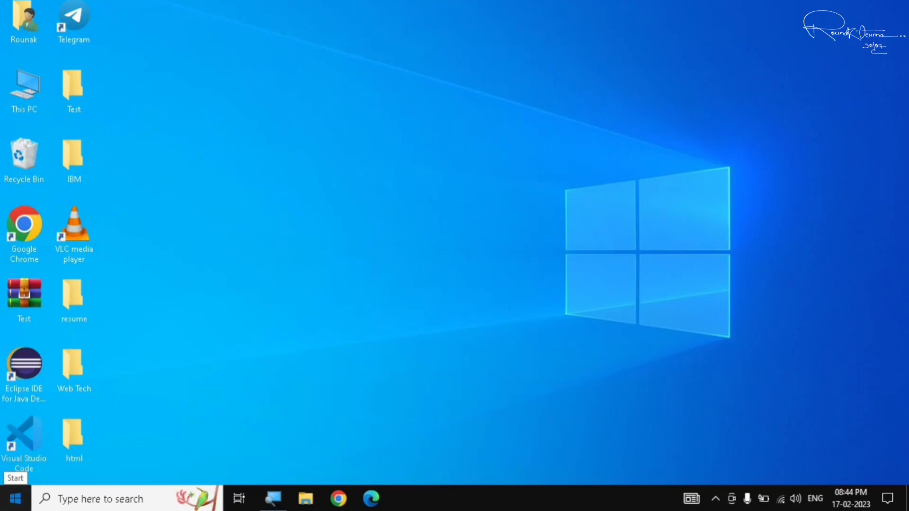
Step: Open Windows Settings and go to the Camera app permissions in the Privacy category
click(16, 498)
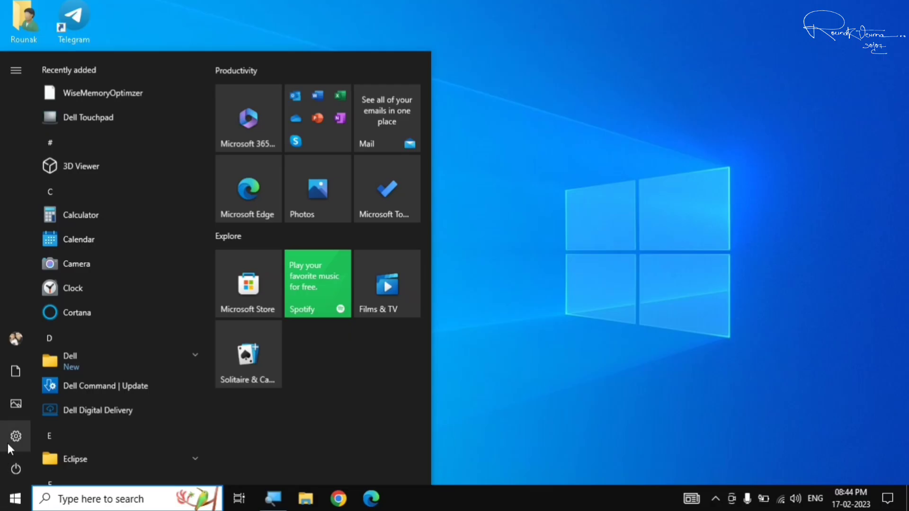
mouse_move(10, 438)
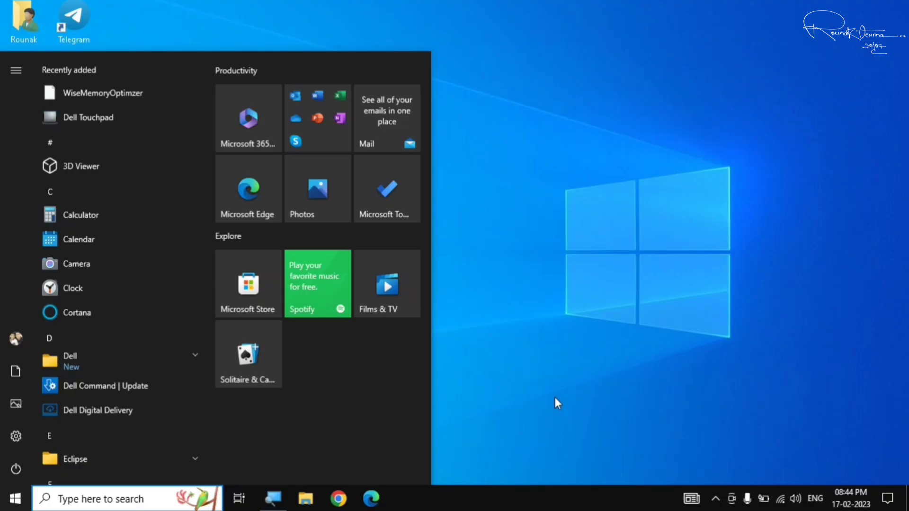
key(super+i)
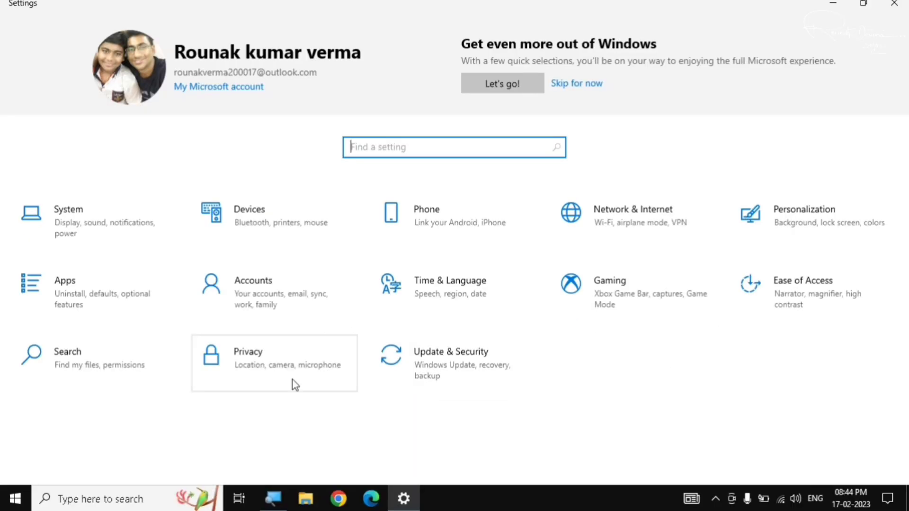
click(292, 379)
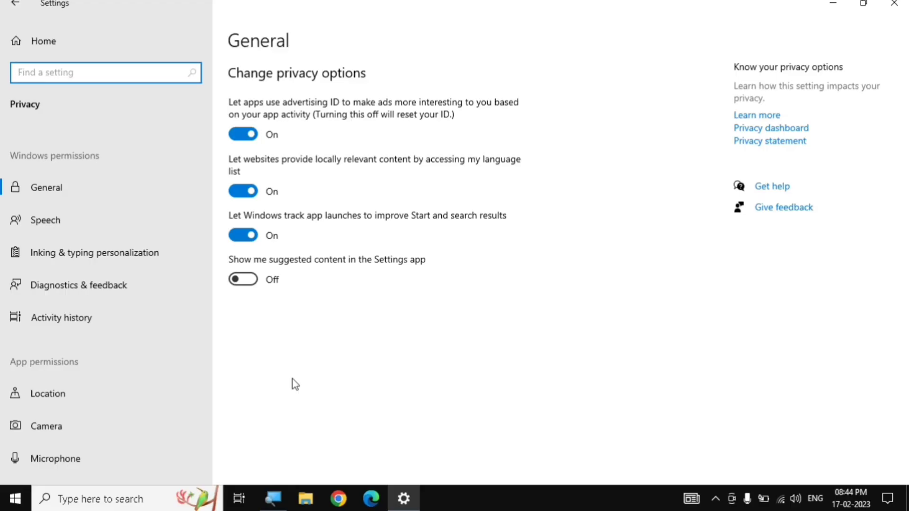
scroll(135, 365, down, 3)
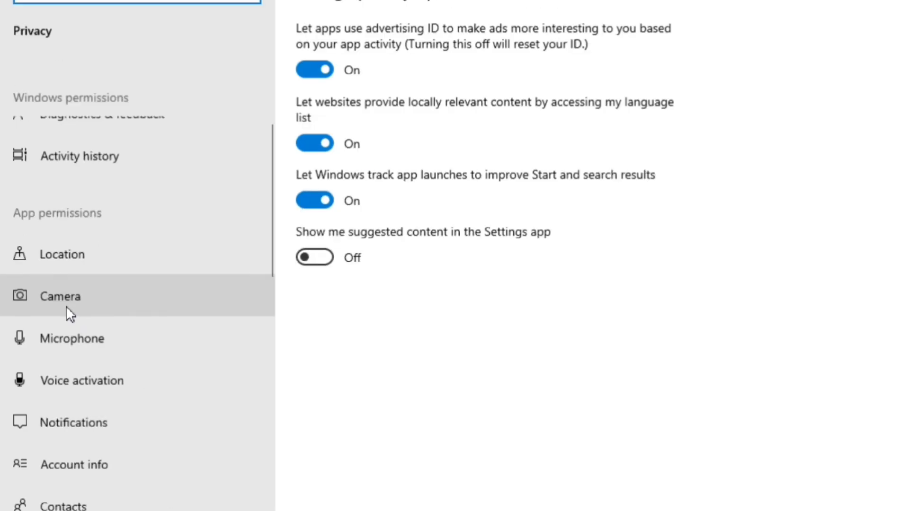
click(178, 315)
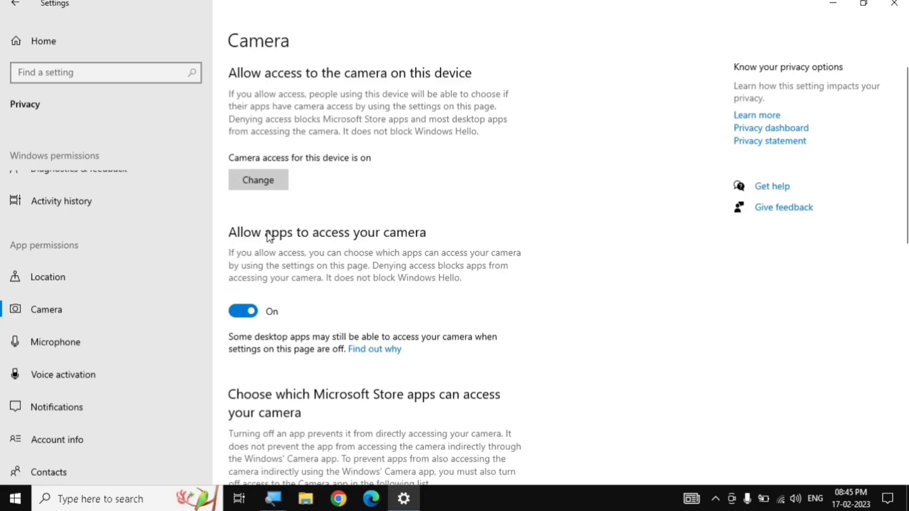
Step: Switch camera access for this device off and back on
click(248, 188)
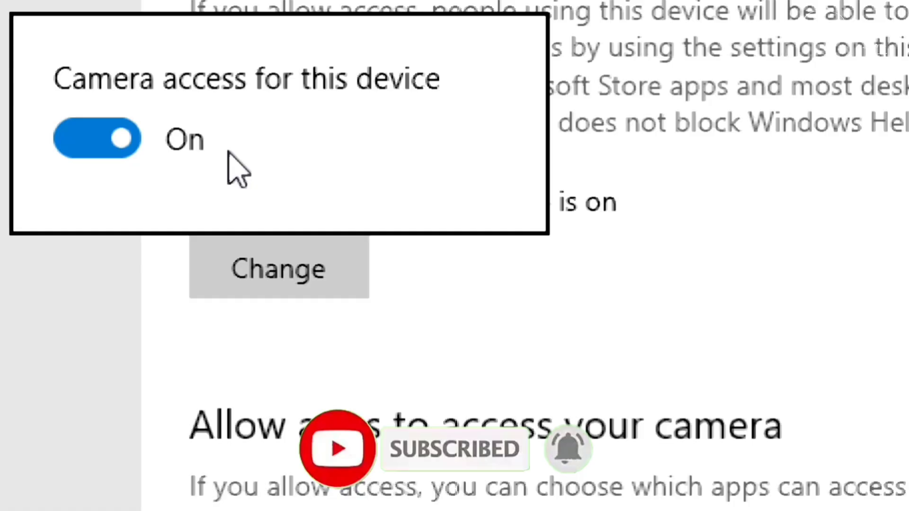
click(113, 152)
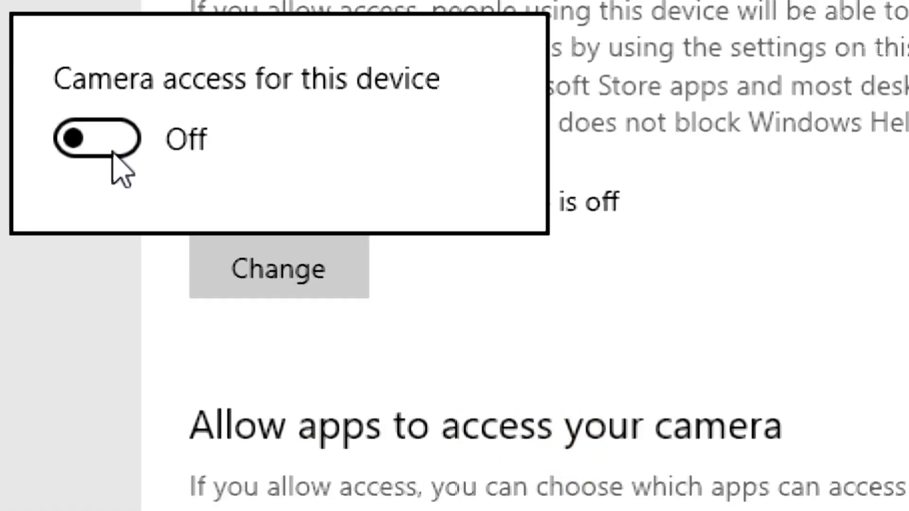
click(114, 152)
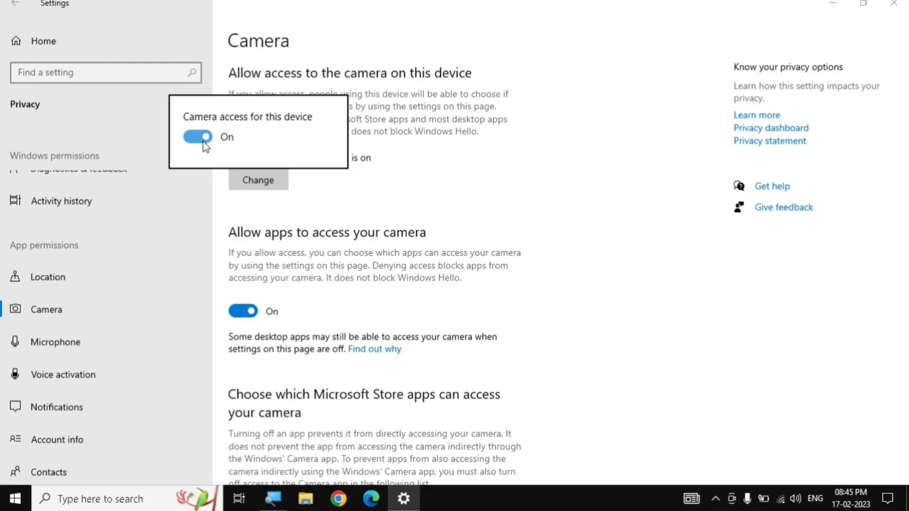
click(523, 294)
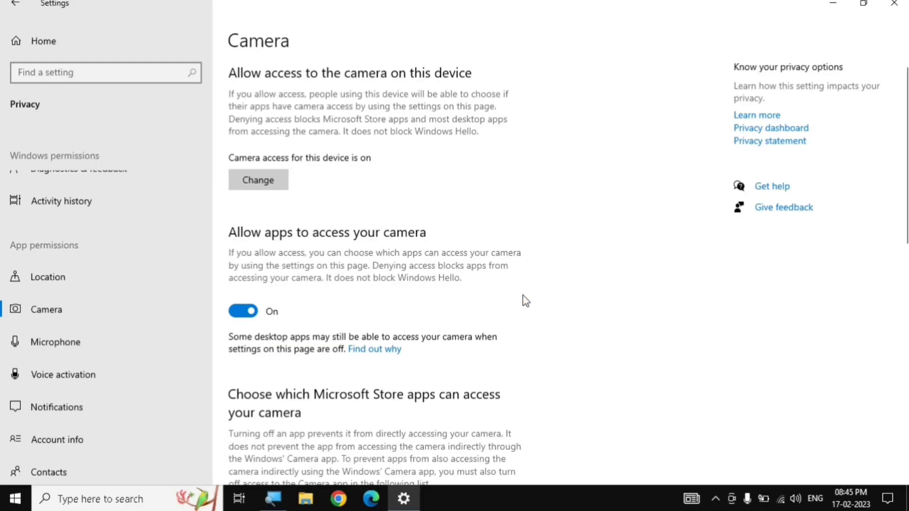
Step: Examine the camera access permissions for Microsoft Store apps and desktop apps, and close Settings
scroll(523, 296, down, 5)
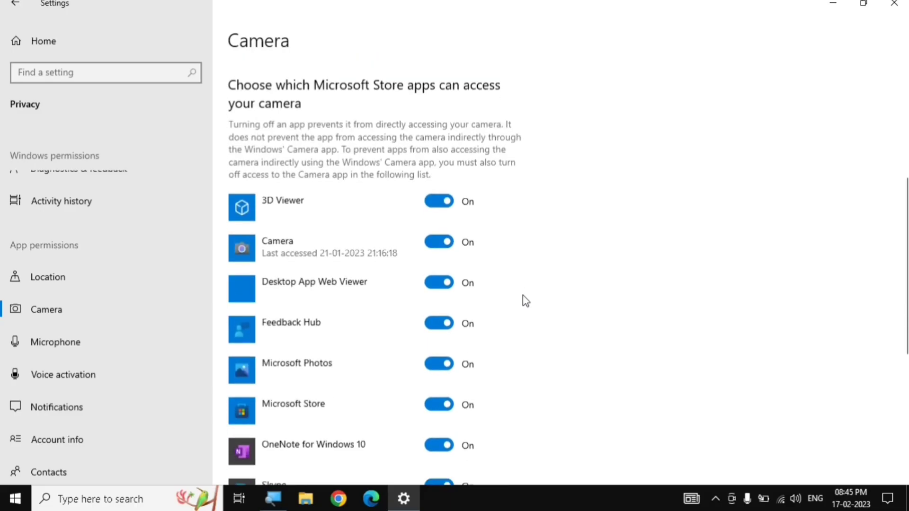
scroll(524, 300, down, 2)
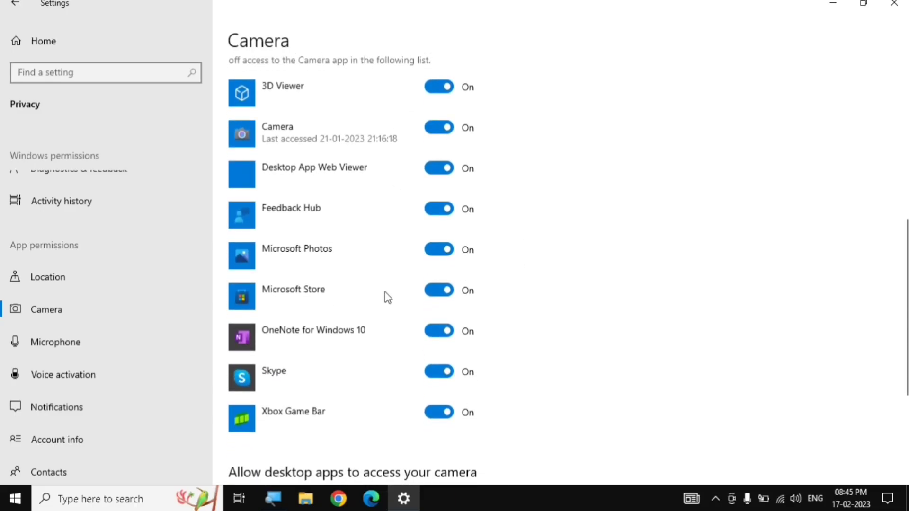
scroll(379, 439, down, 1)
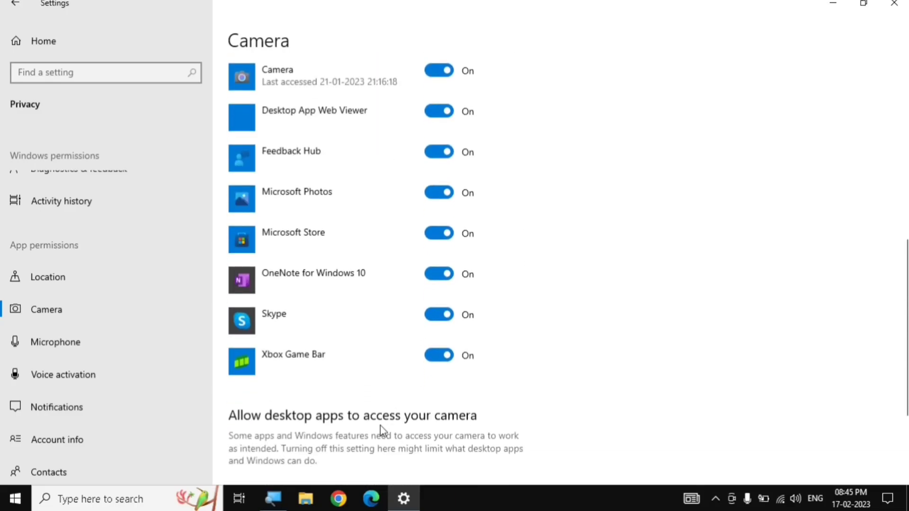
scroll(379, 425, down, 1)
scroll(380, 425, down, 1)
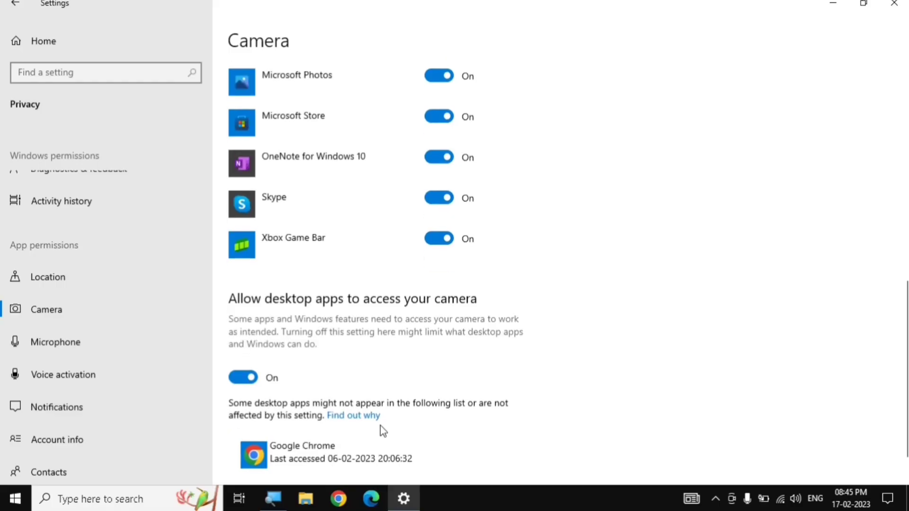
scroll(380, 425, up, 5)
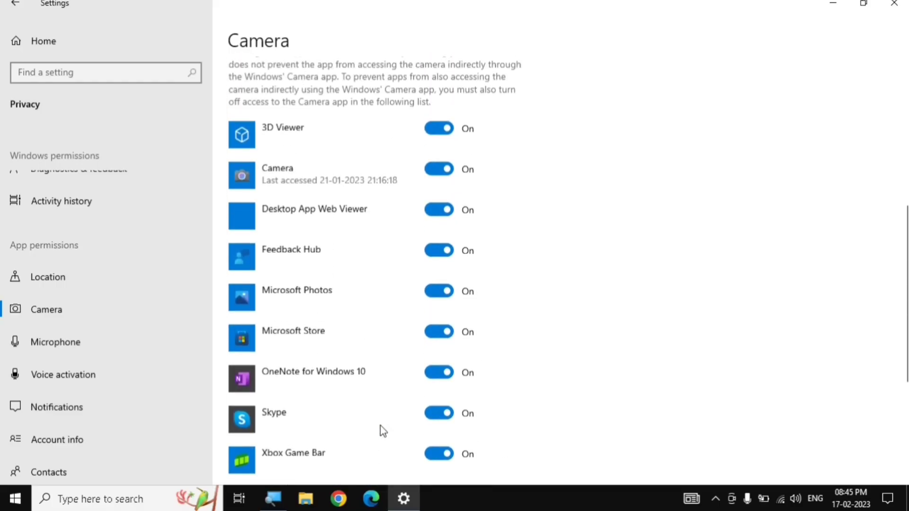
scroll(380, 425, up, 1)
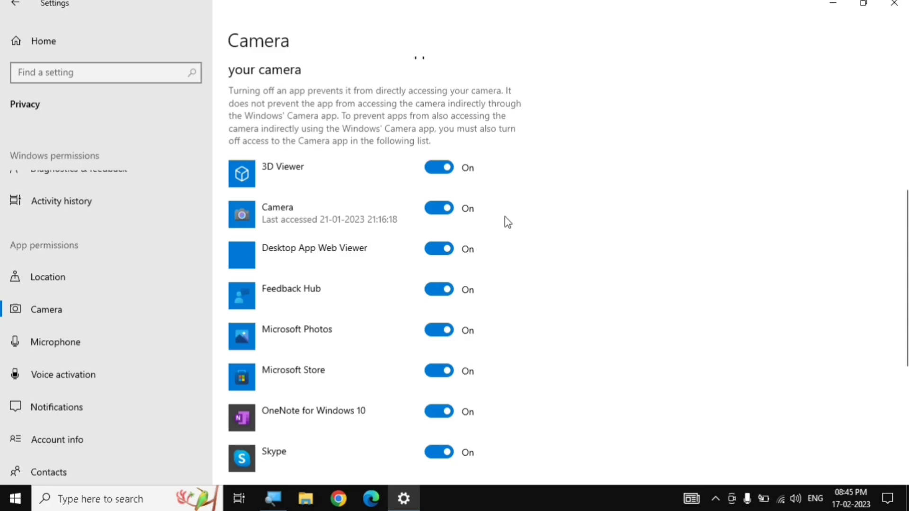
scroll(504, 217, up, 7)
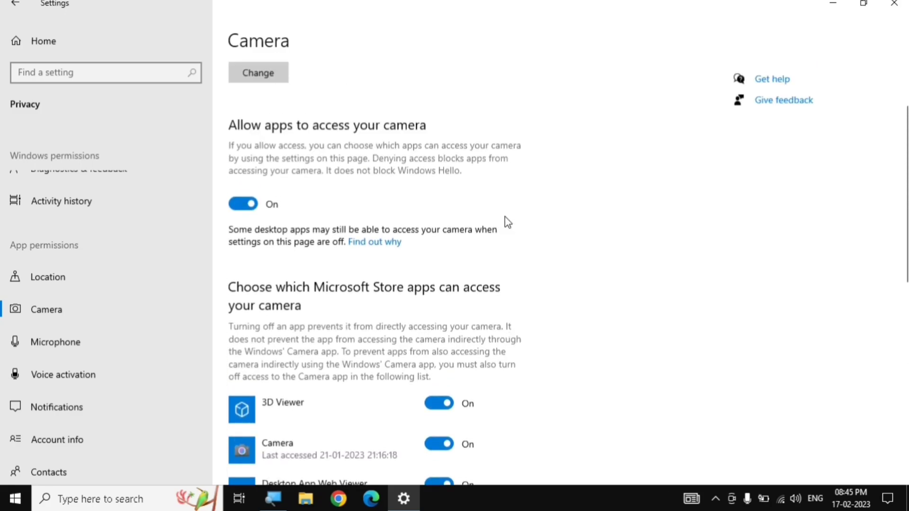
scroll(504, 217, up, 1)
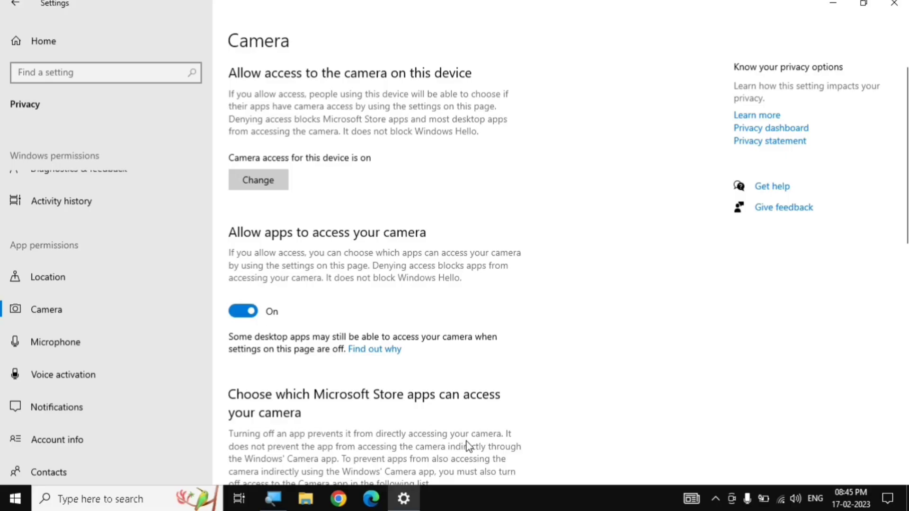
scroll(468, 446, down, 3)
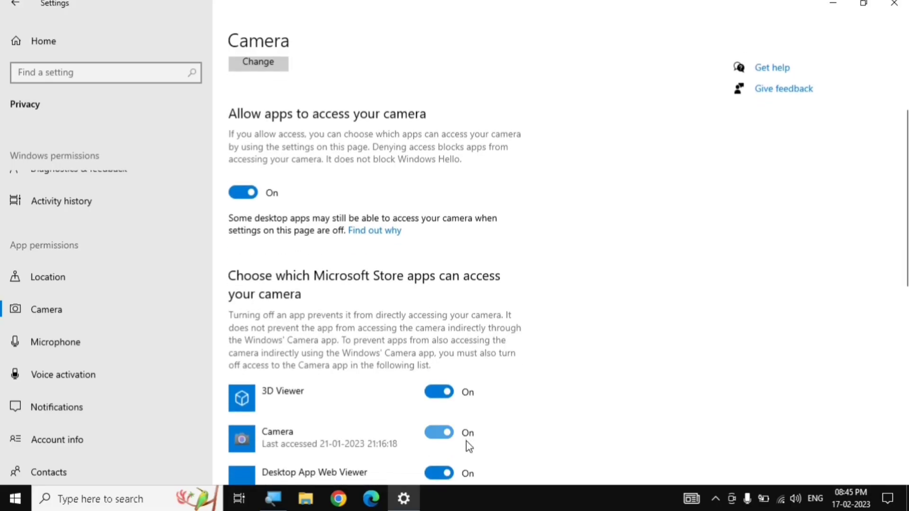
scroll(469, 446, up, 3)
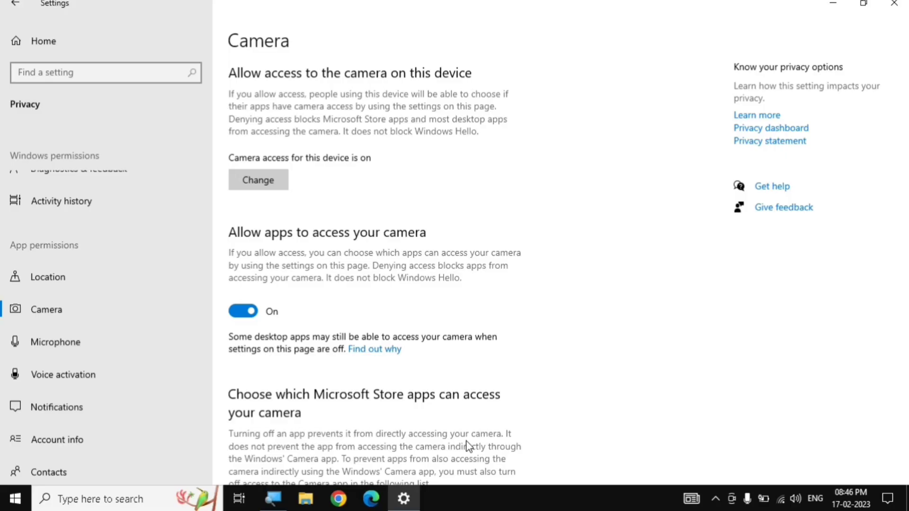
click(894, 4)
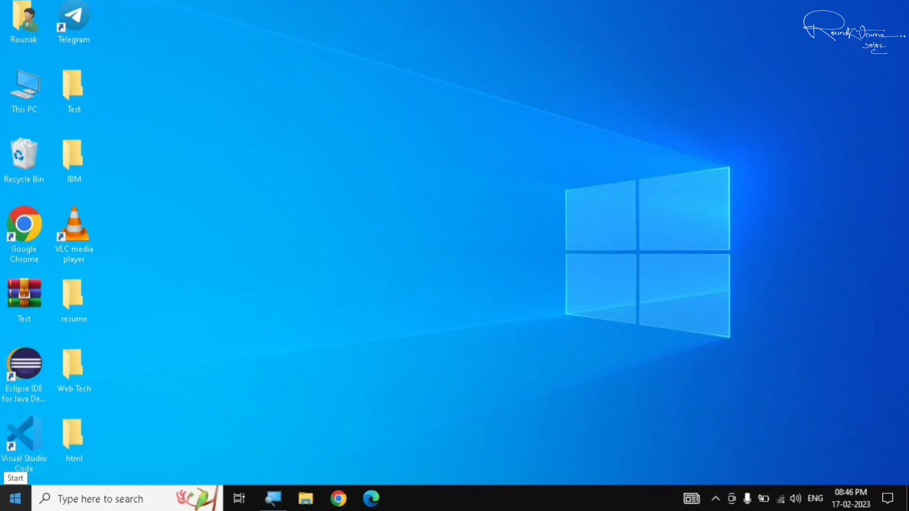
Step: Open Device Manager and move its window closer to the middle of the desktop
right_click(15, 498)
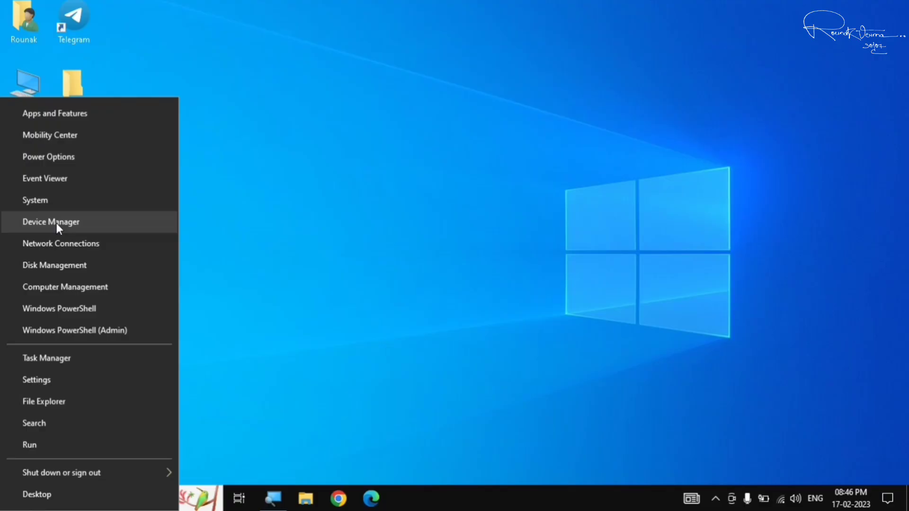
click(198, 213)
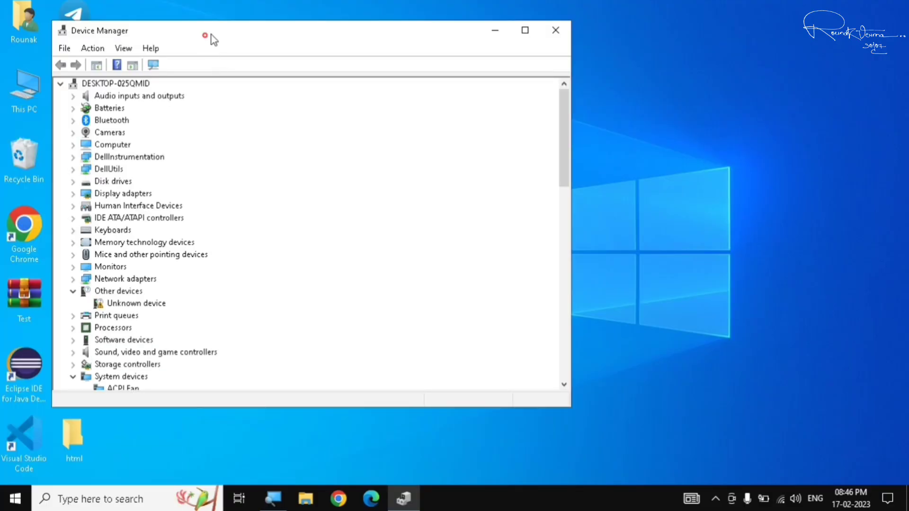
drag(211, 35, 360, 52)
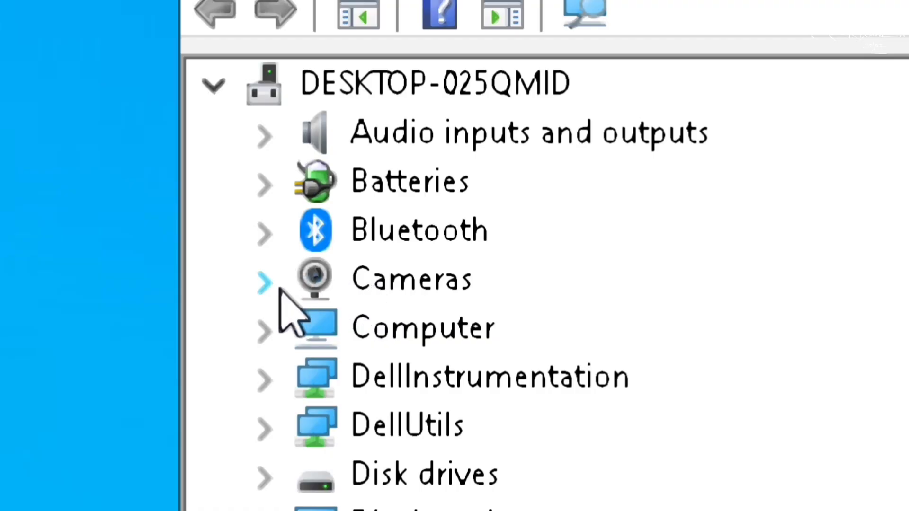
Step: Uninstall the Integrated Webcam device from the Cameras category and confirm the removal
click(263, 283)
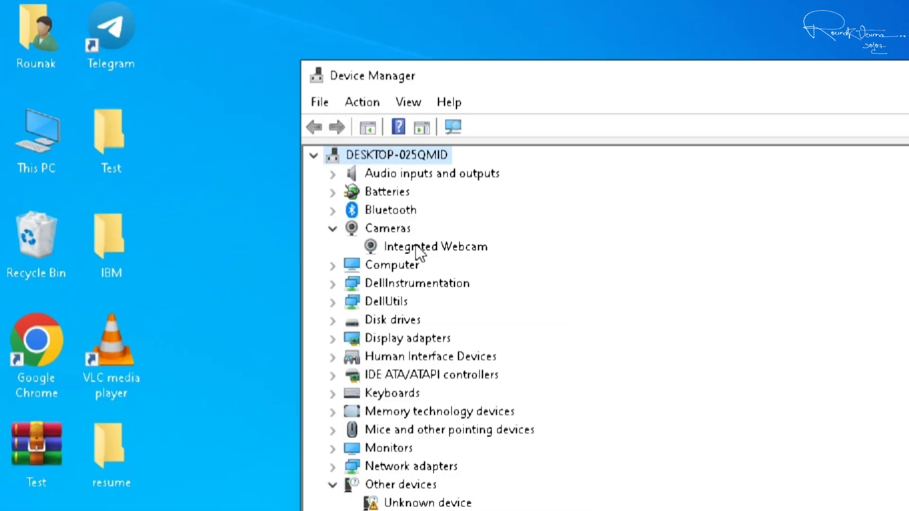
click(441, 244)
right_click(441, 244)
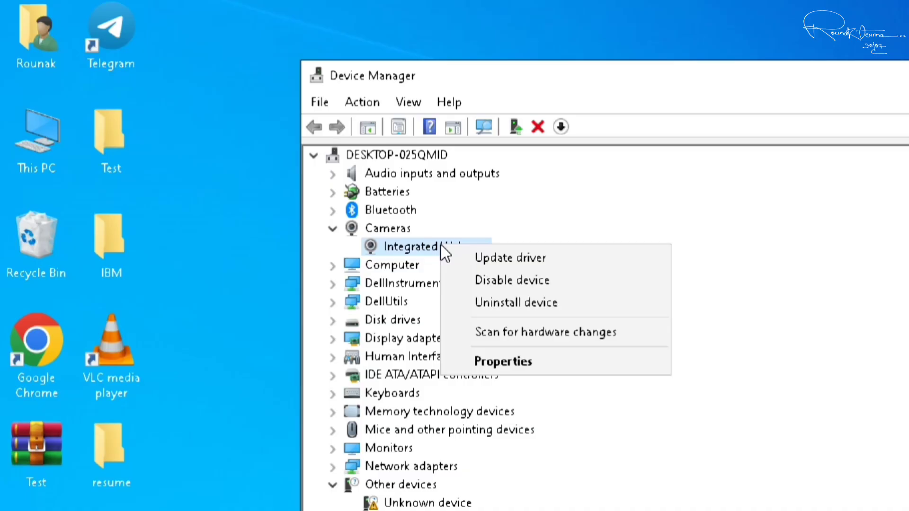
click(532, 305)
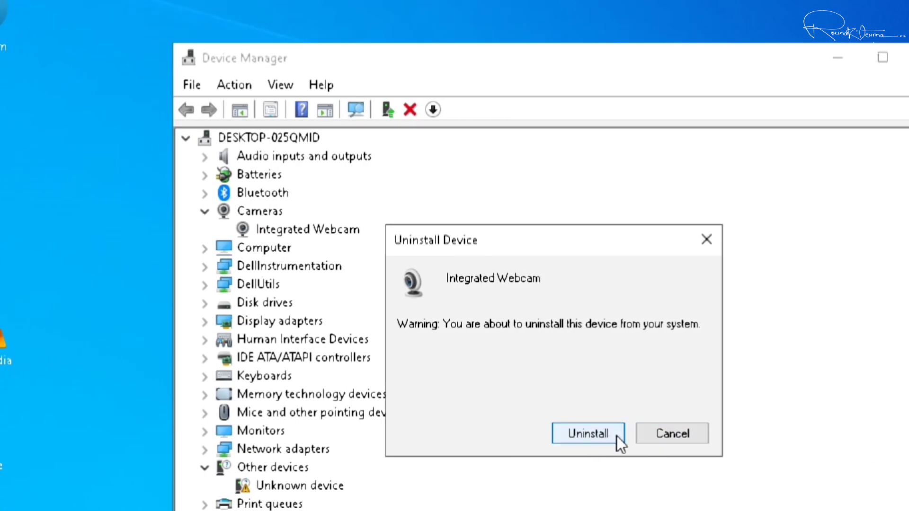
click(615, 436)
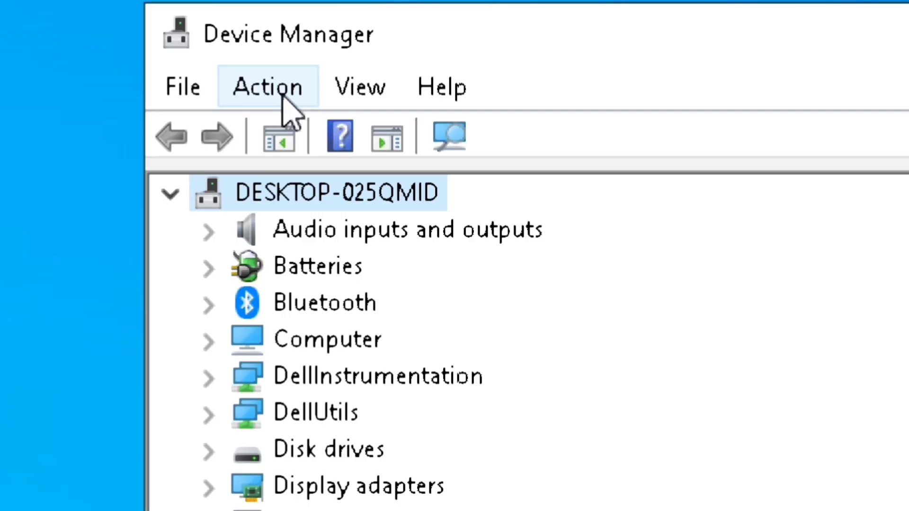
Step: Scan the computer for hardware changes to detect the webcam again
click(283, 96)
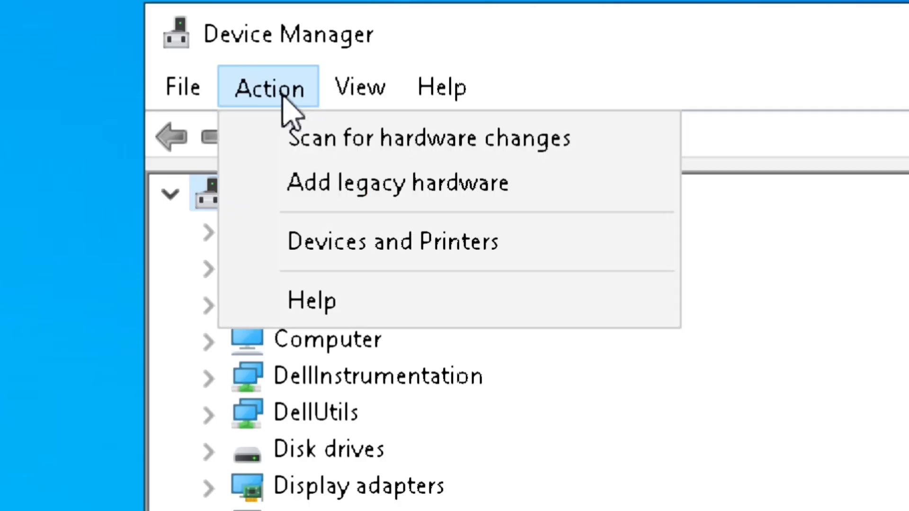
click(283, 96)
click(280, 98)
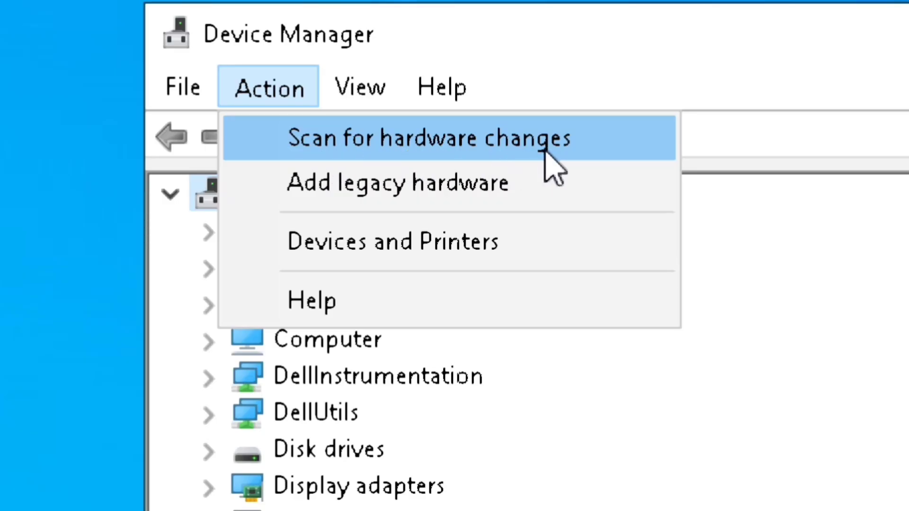
click(419, 147)
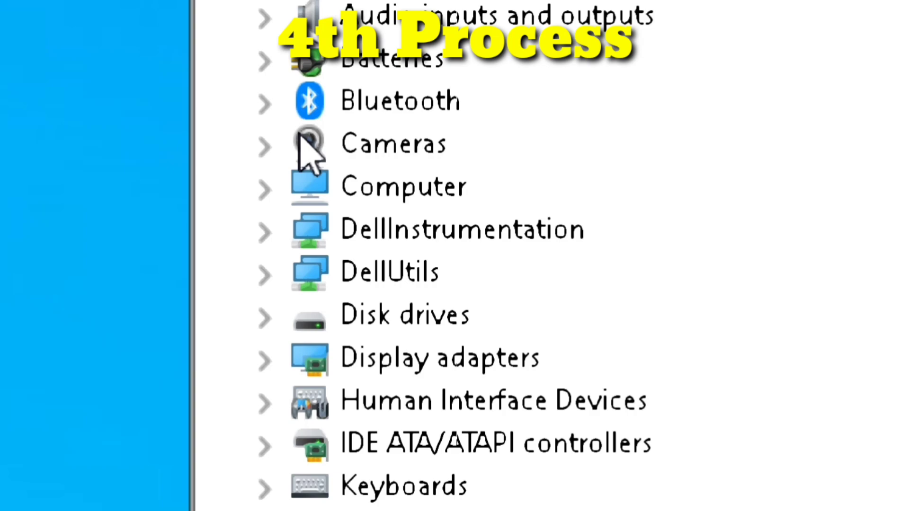
Step: Examine the Integrated Webcam's driver properties and its driver update options in the Cameras category, and close both dialogs
click(265, 149)
right_click(475, 186)
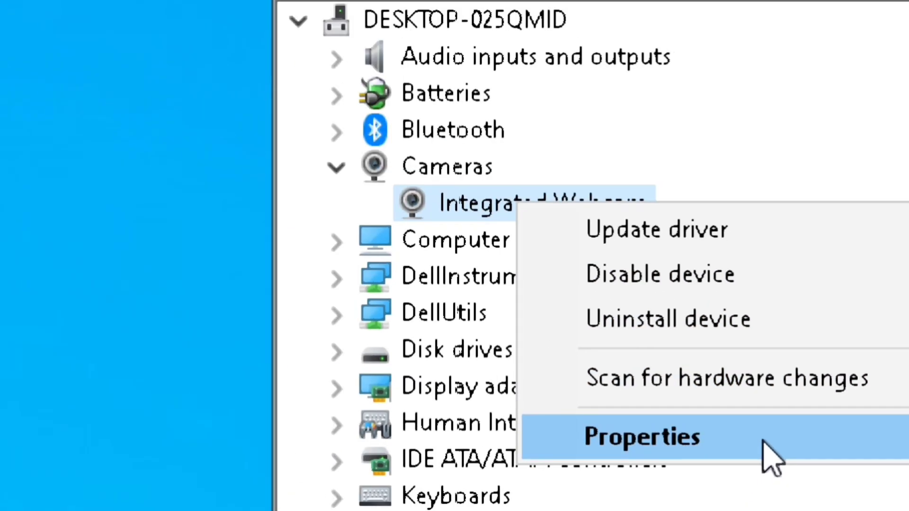
click(763, 440)
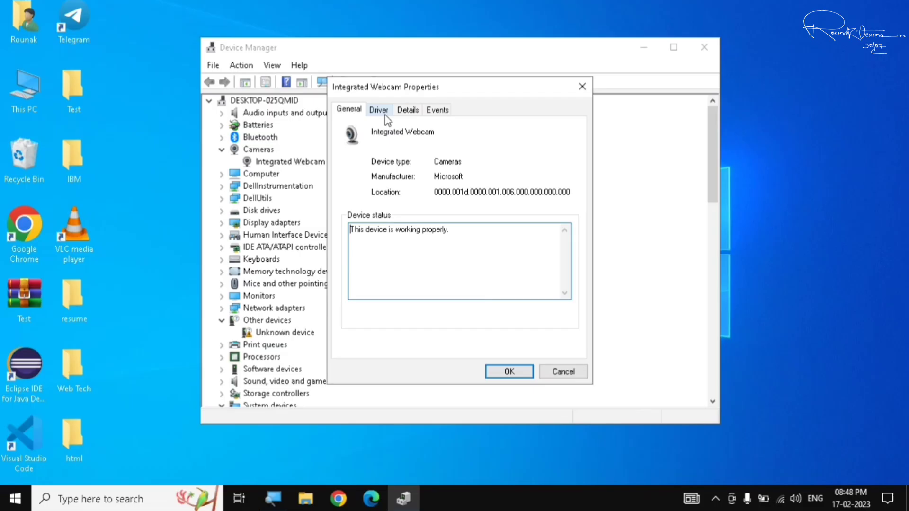
click(385, 115)
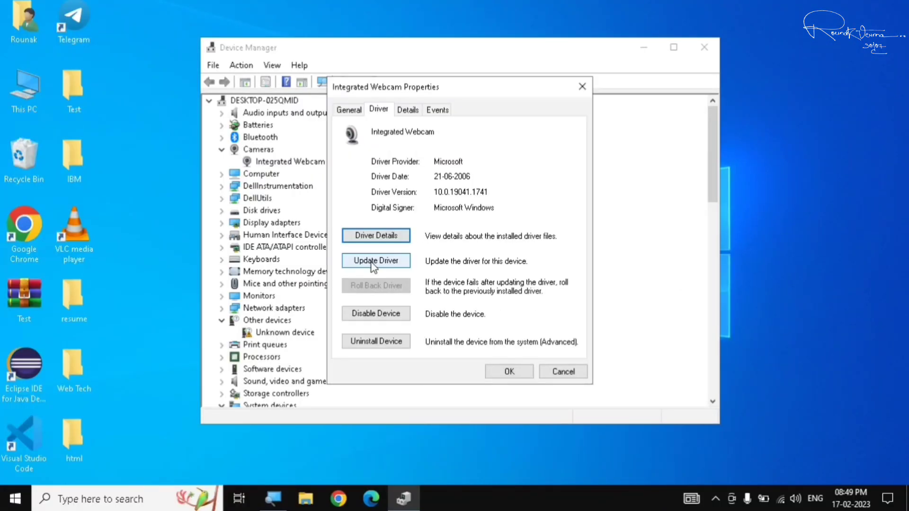
click(372, 265)
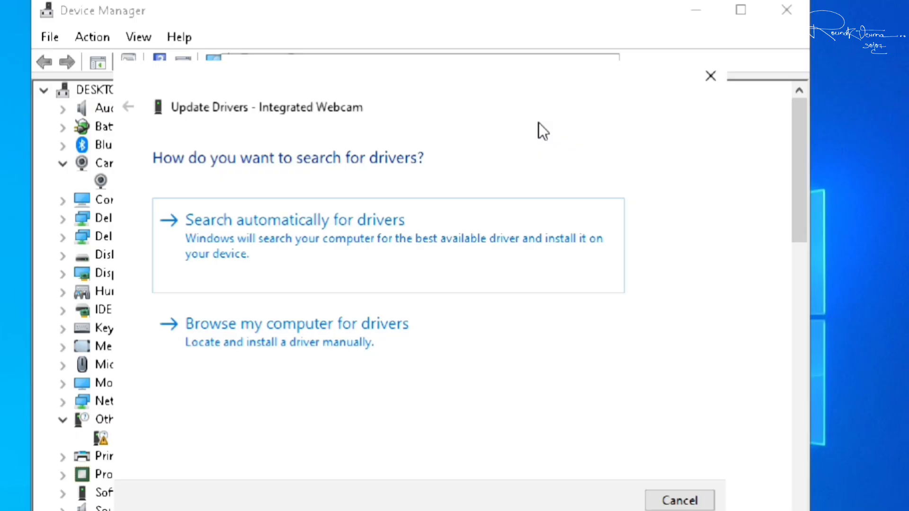
click(705, 86)
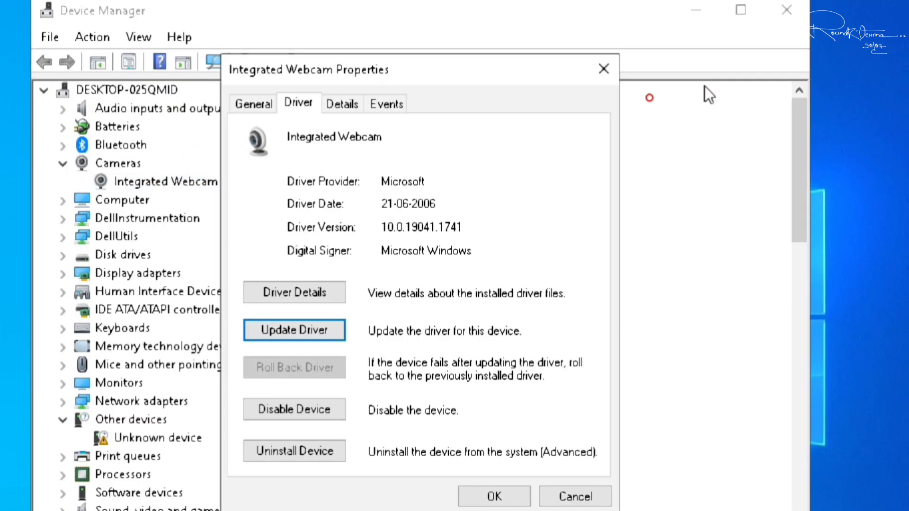
click(602, 71)
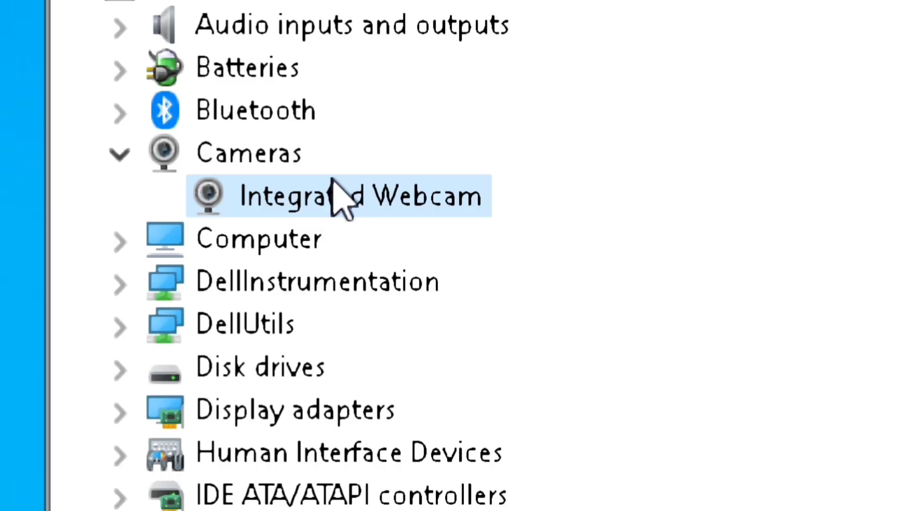
Step: Update the Integrated Webcam driver by letting Windows search automatically for drivers, and close the wizard and Device Manager
right_click(333, 181)
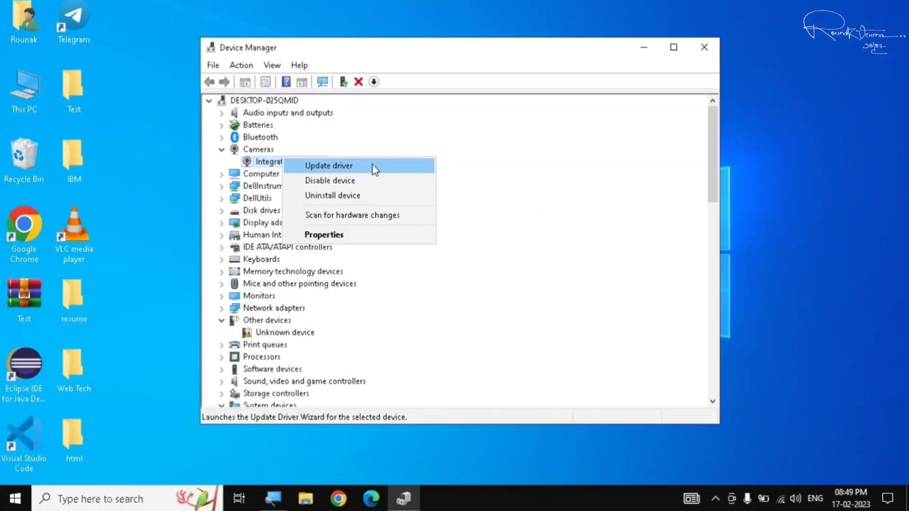
click(646, 205)
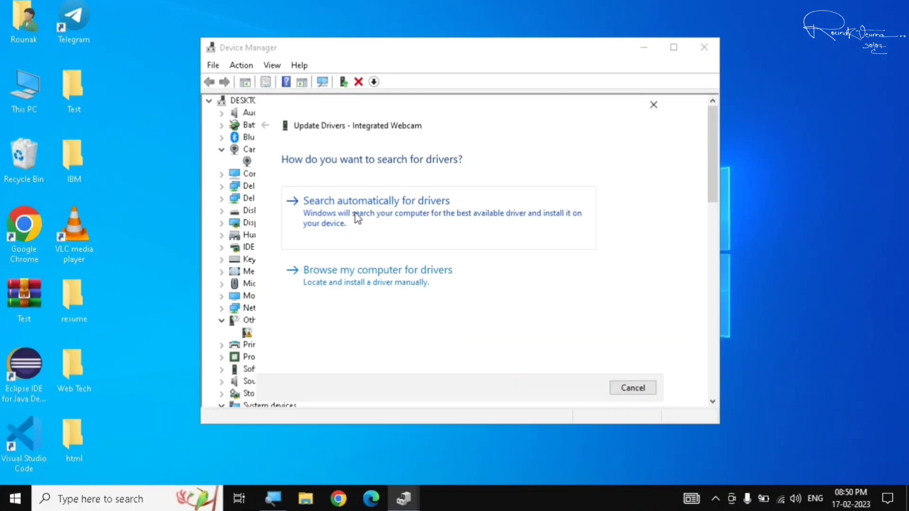
click(357, 217)
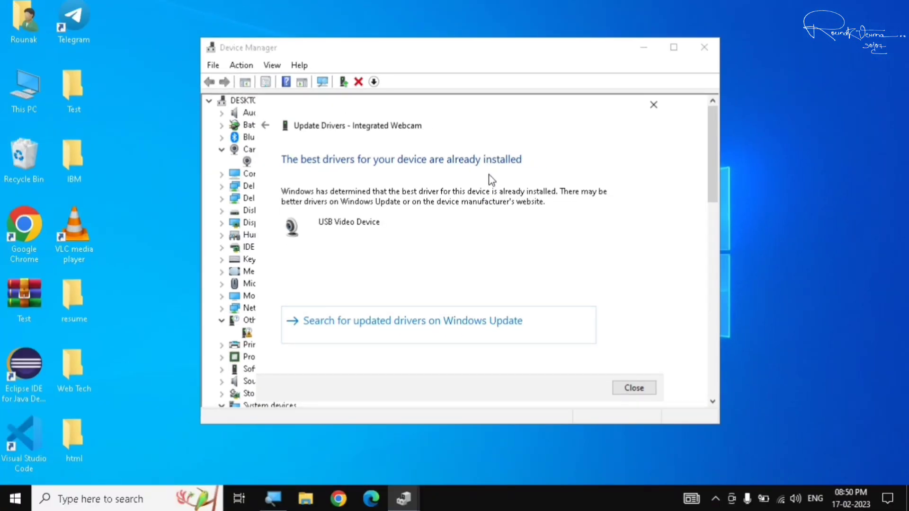
click(646, 389)
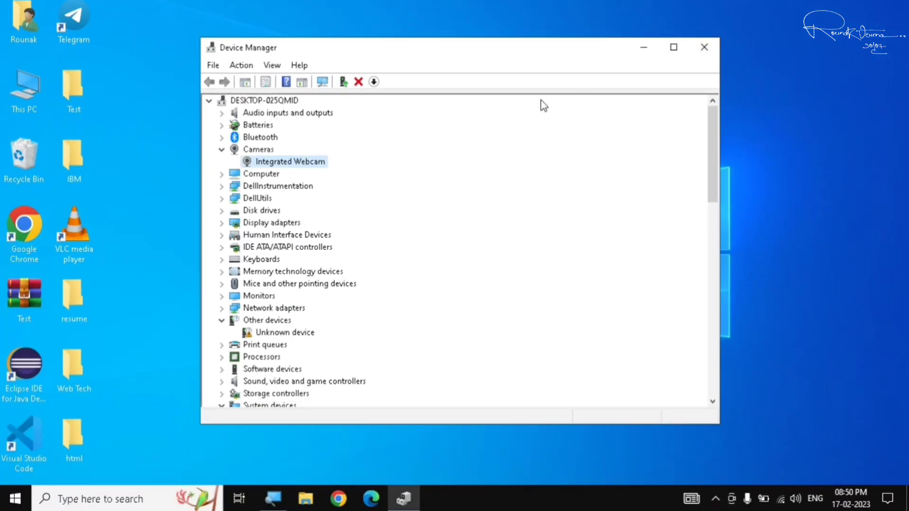
click(704, 47)
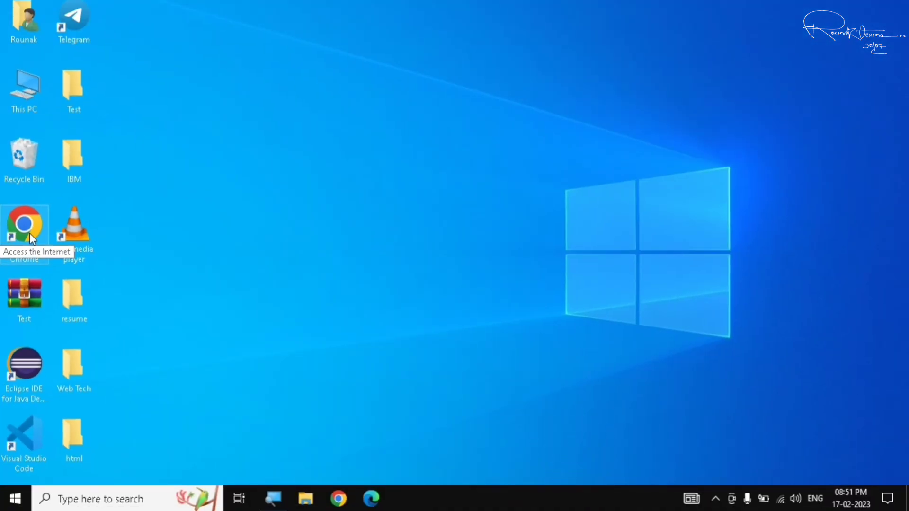
Step: In Google Chrome, search for "lenovo driver" and open the Drivers & Software result of Lenovo Support
double_click(75, 234)
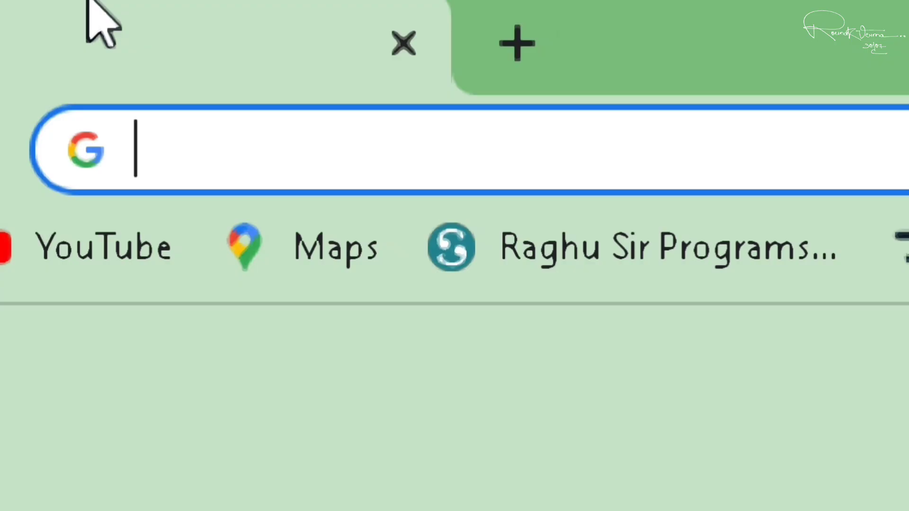
text(lenovo d)
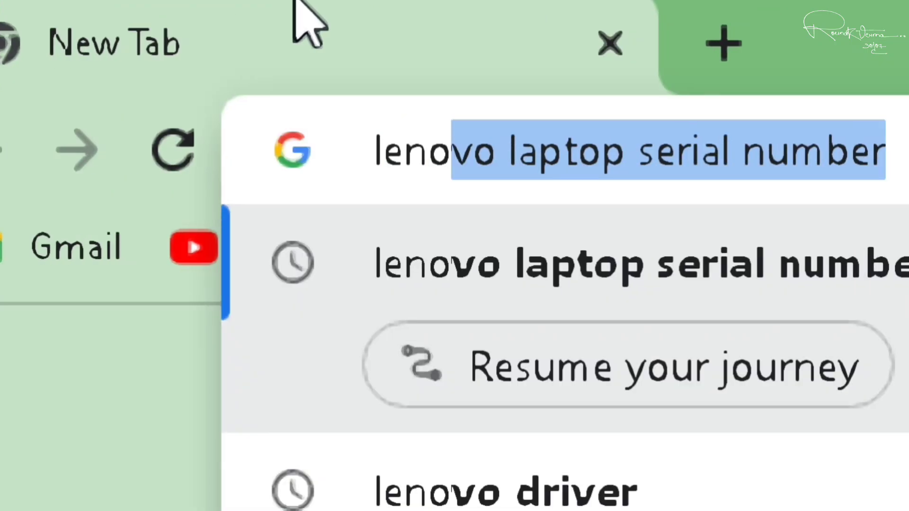
text(ver)
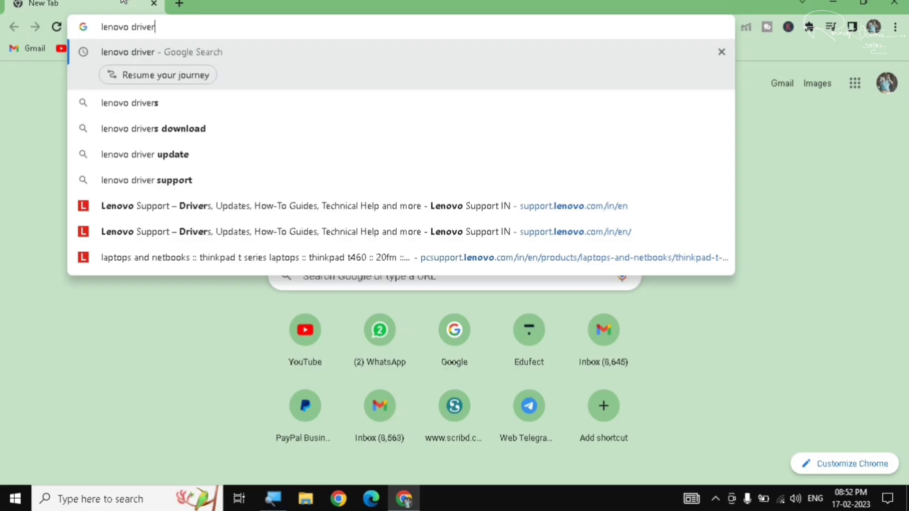
key(Return)
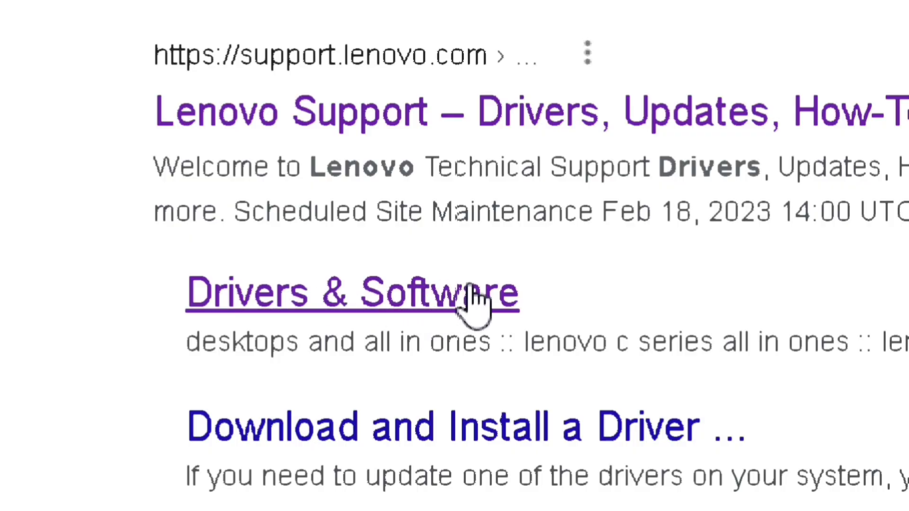
click(429, 310)
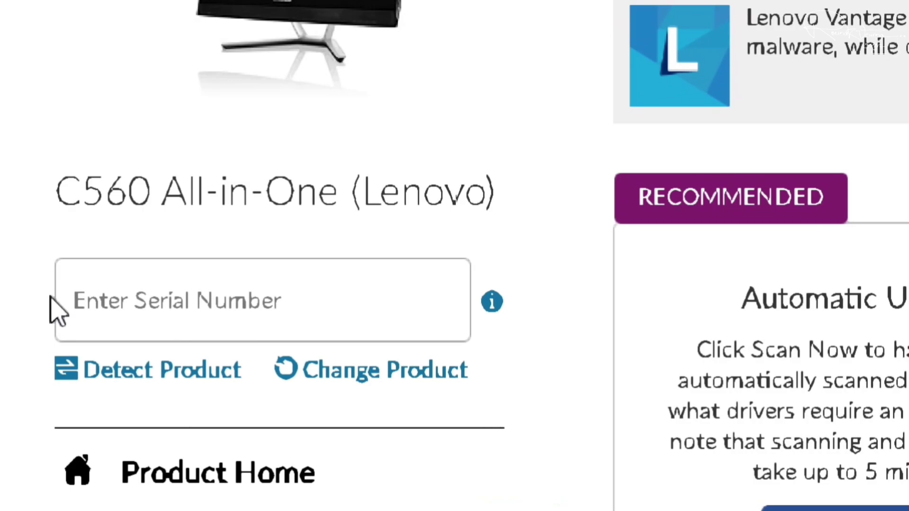
Step: Enter the laptop's serial number on the Drivers & Software page and submit it to load the matching product
click(361, 303)
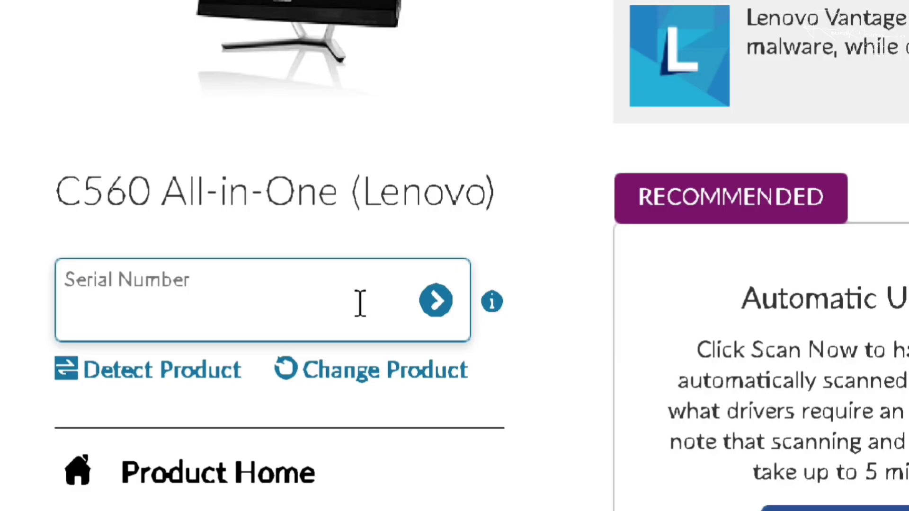
key(ctrl+v)
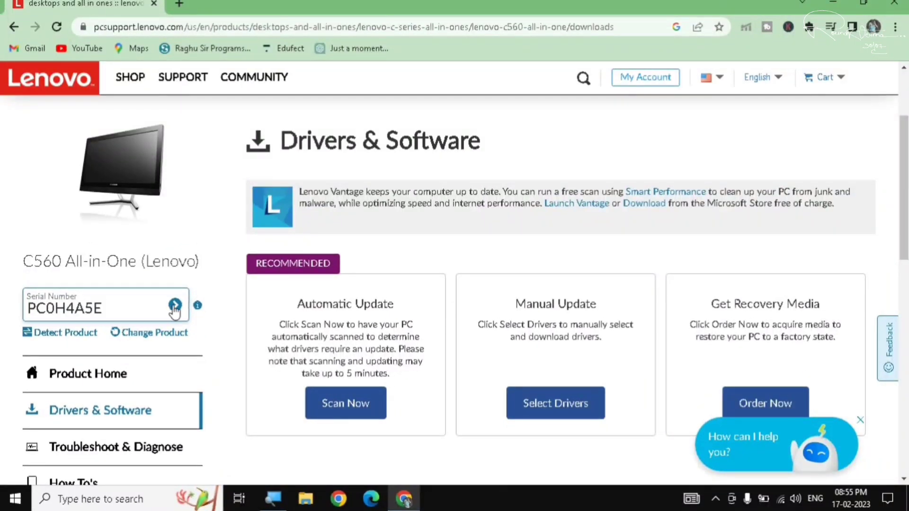
click(175, 307)
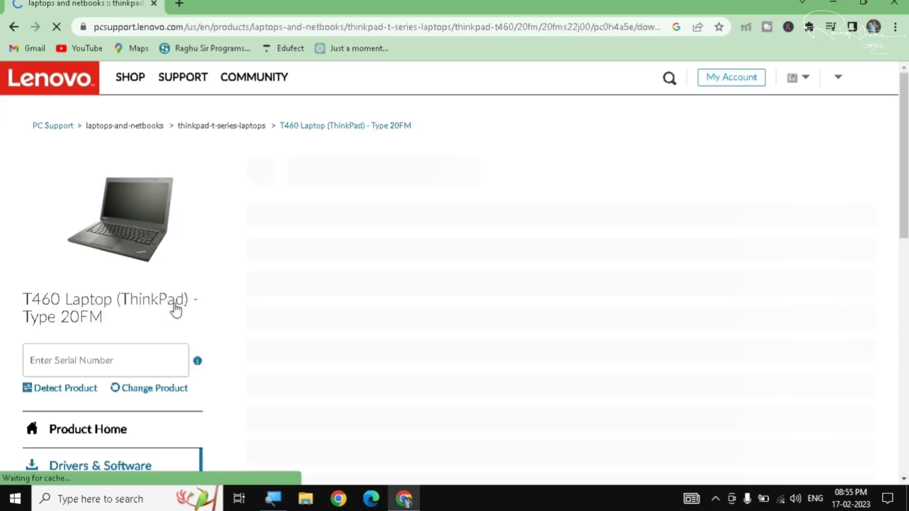
Step: Choose manual driver selection for the T460 laptop and open the Camera and Card Reader category
scroll(175, 303, down, 1)
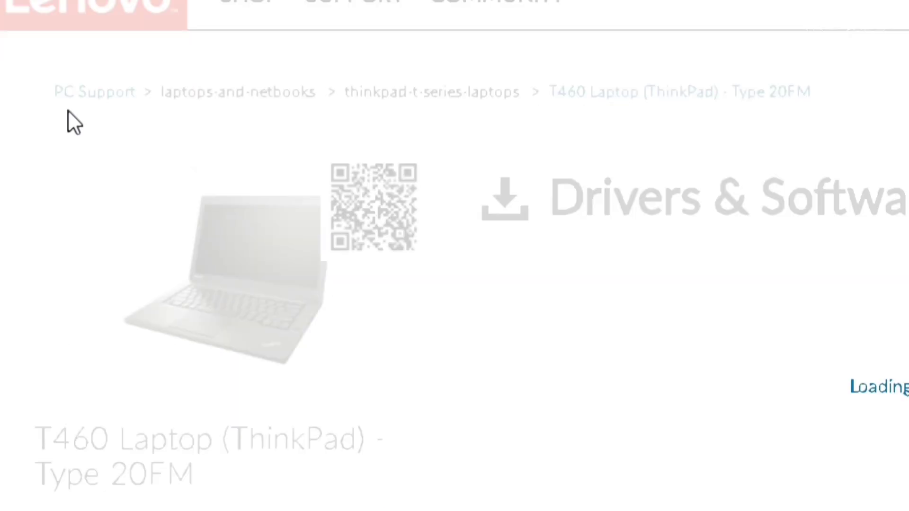
scroll(68, 110, down, 8)
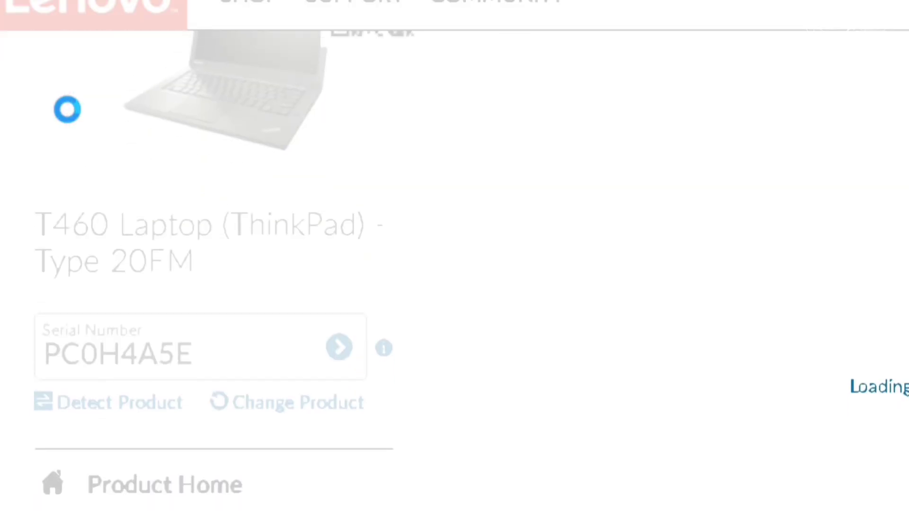
scroll(67, 110, down, 2)
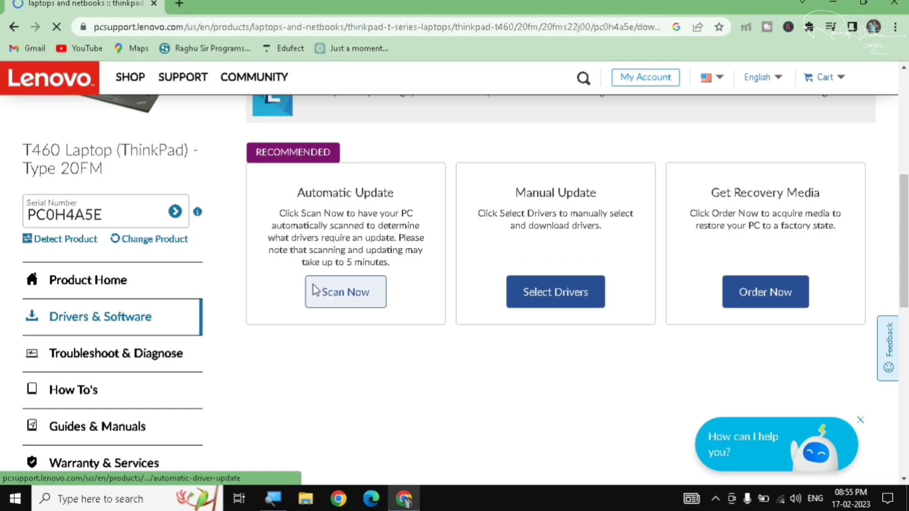
scroll(313, 291, up, 2)
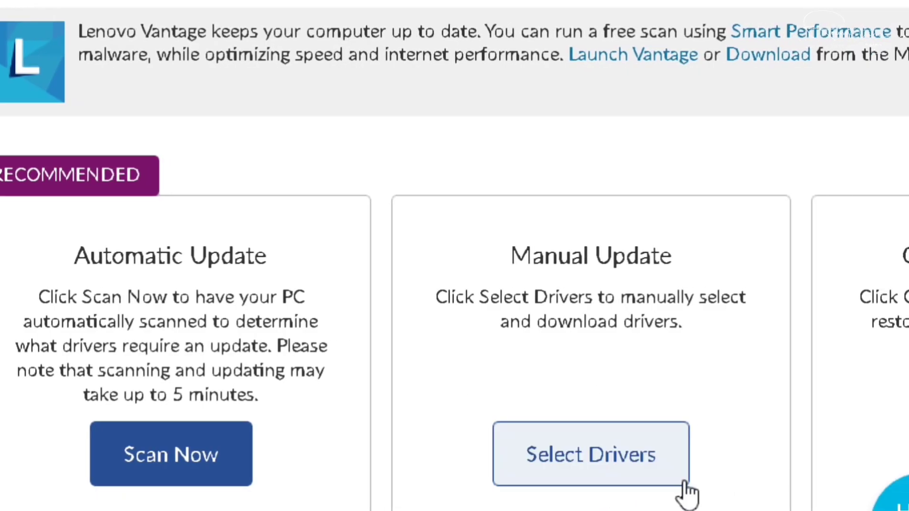
click(636, 470)
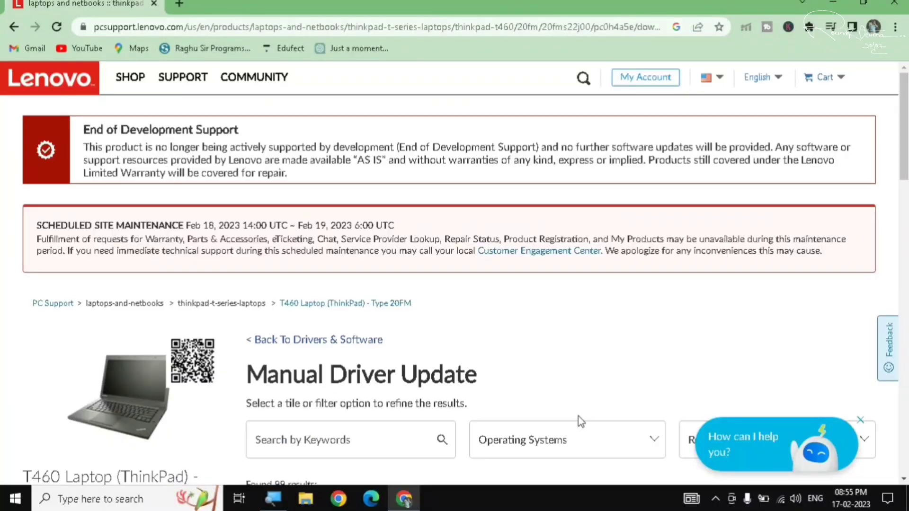
scroll(578, 417, down, 7)
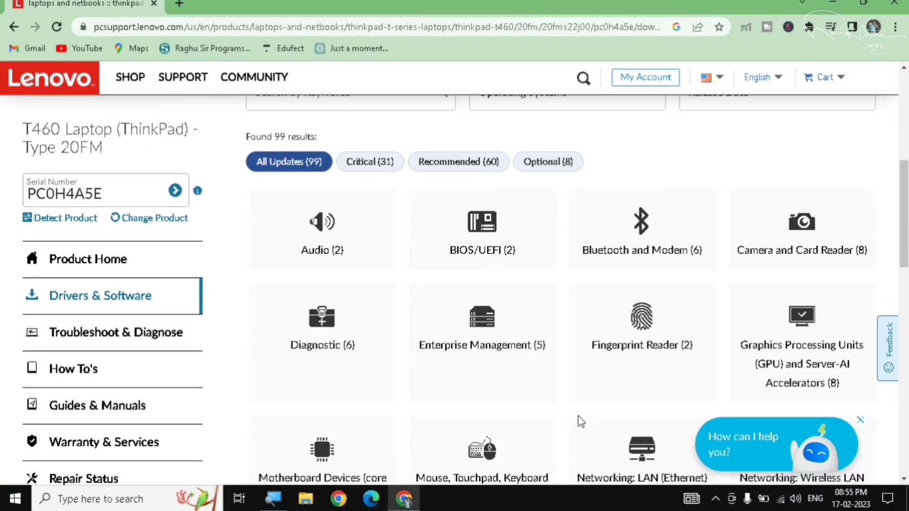
scroll(580, 420, down, 1)
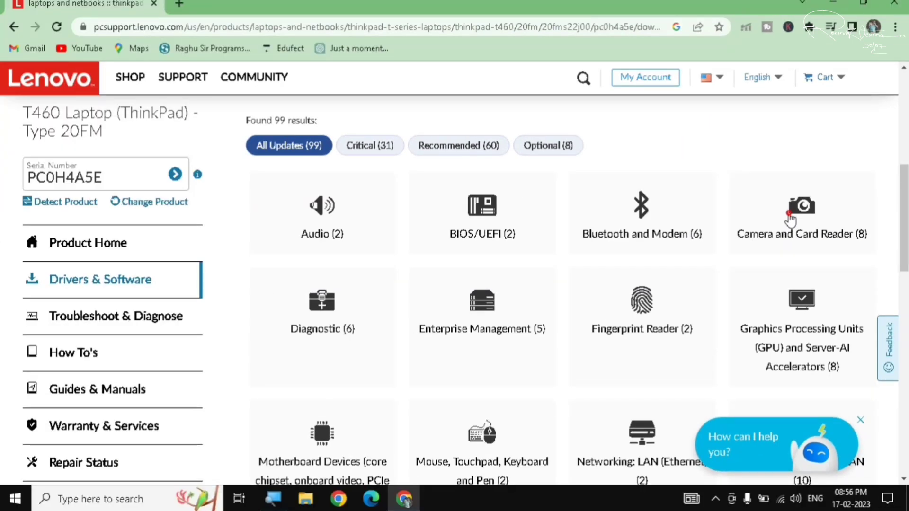
click(613, 232)
Step: Open the details of the Integrated Camera Driver for Windows 10 (Version 1703 or earlier) from the Camera and Card Reader list
scroll(789, 218, down, 6)
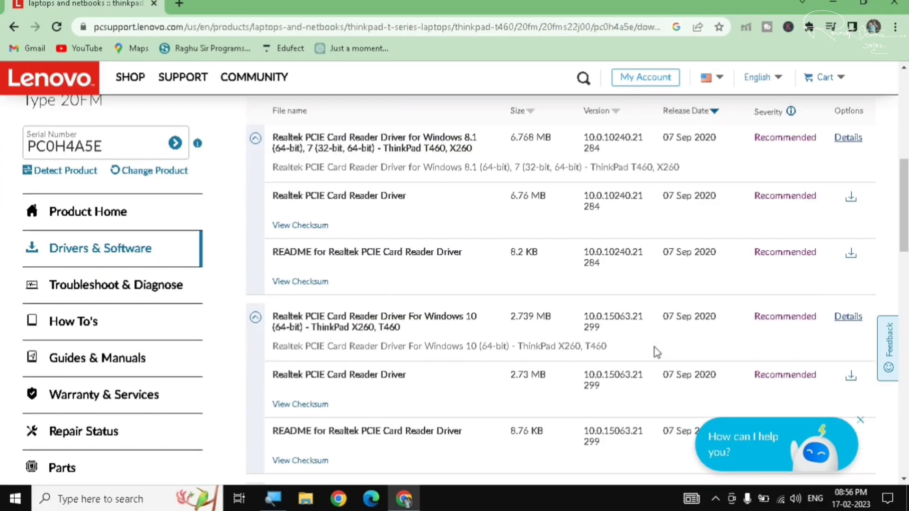
scroll(654, 349, up, 1)
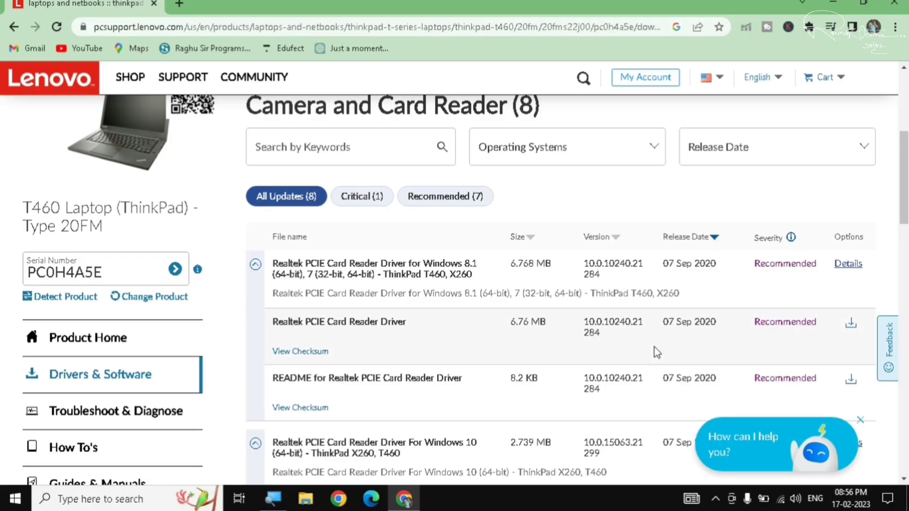
scroll(654, 348, down, 1)
scroll(654, 352, down, 1)
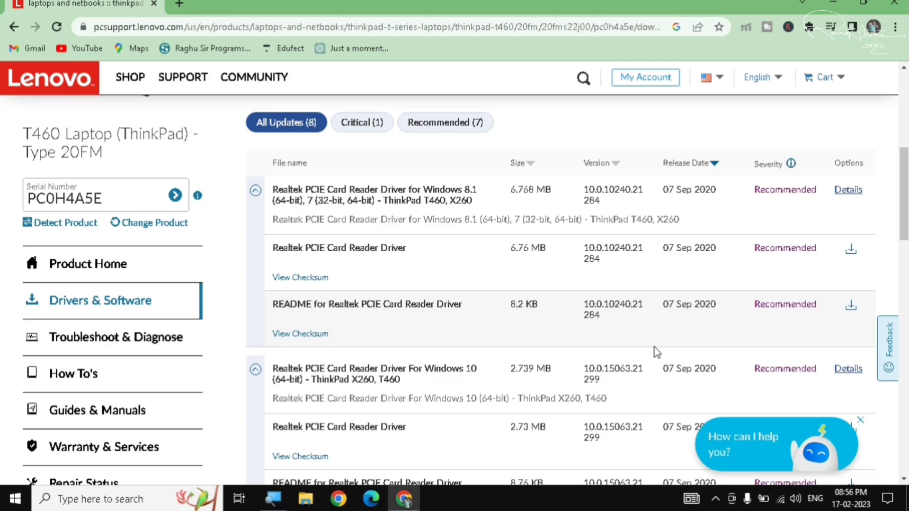
scroll(654, 348, down, 1)
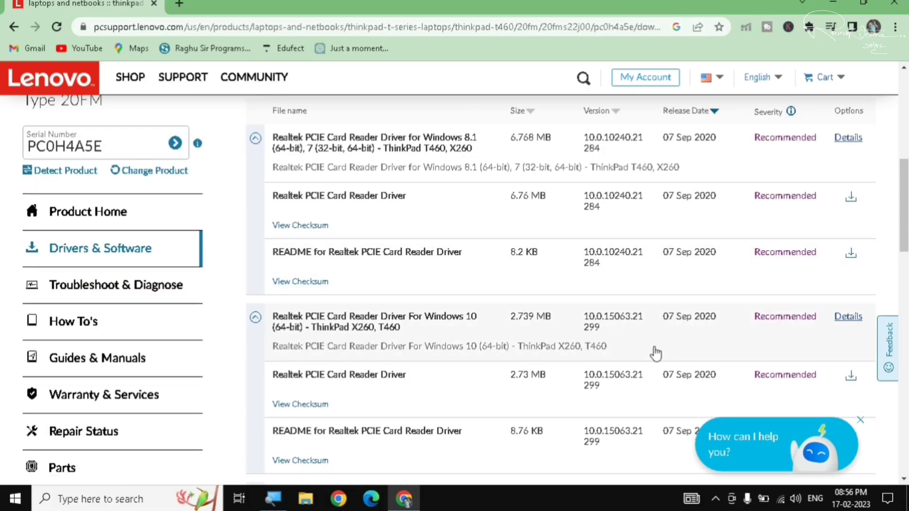
scroll(656, 353, down, 3)
scroll(656, 352, down, 2)
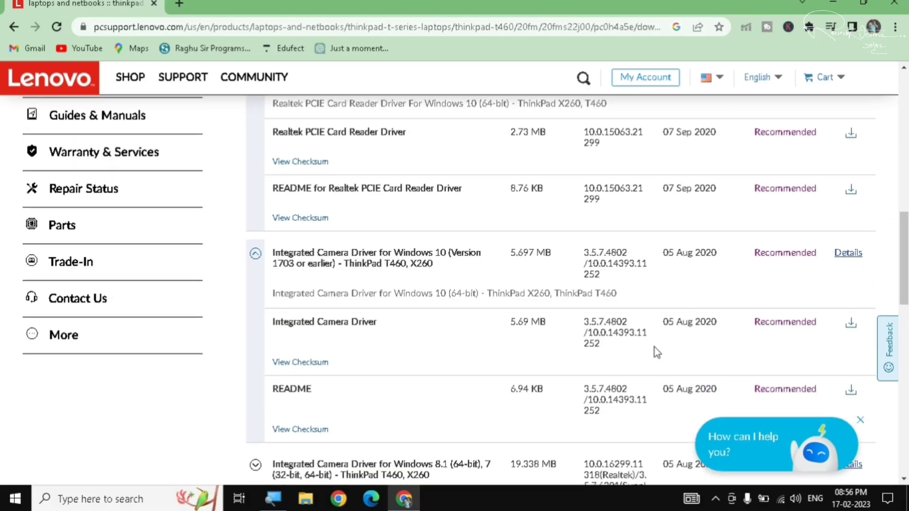
scroll(656, 352, up, 6)
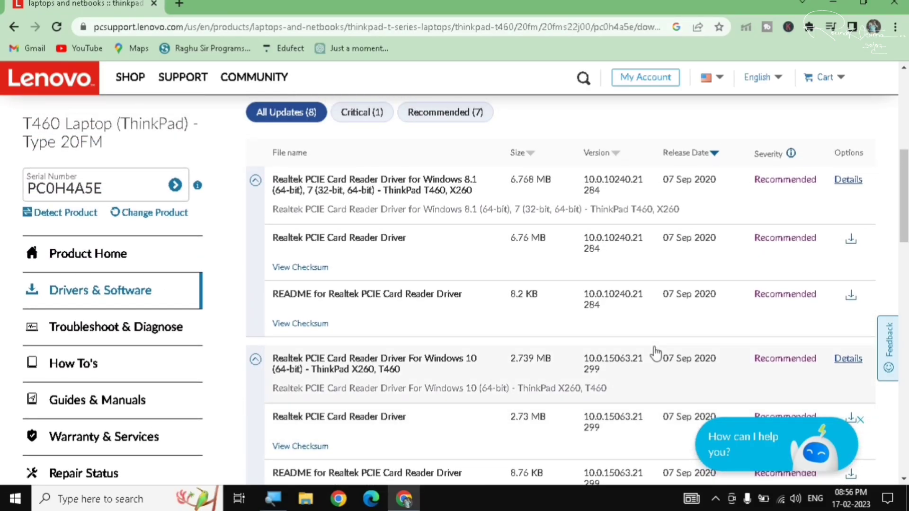
scroll(656, 352, down, 4)
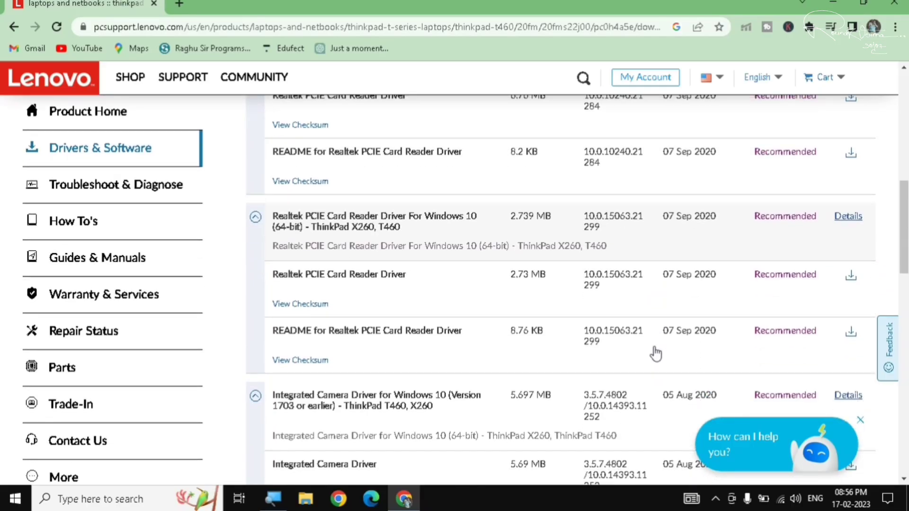
scroll(655, 353, down, 2)
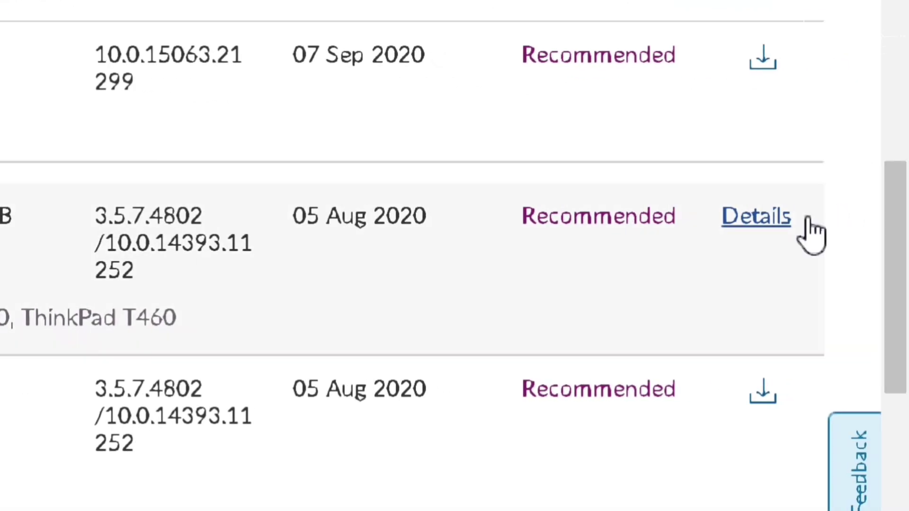
click(757, 229)
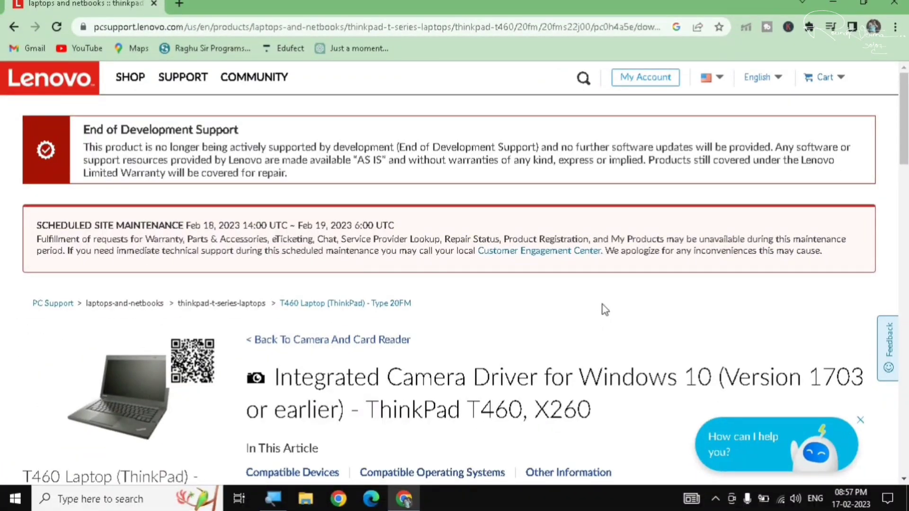
Step: Review the available files for the Integrated Camera Driver, including hvc811ww.exe, and close the browser
scroll(604, 310, down, 8)
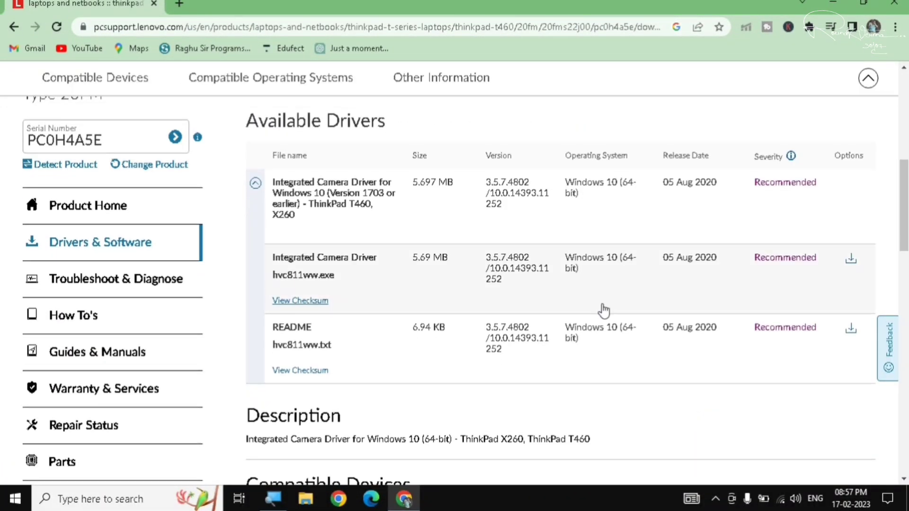
scroll(376, 207, down, 2)
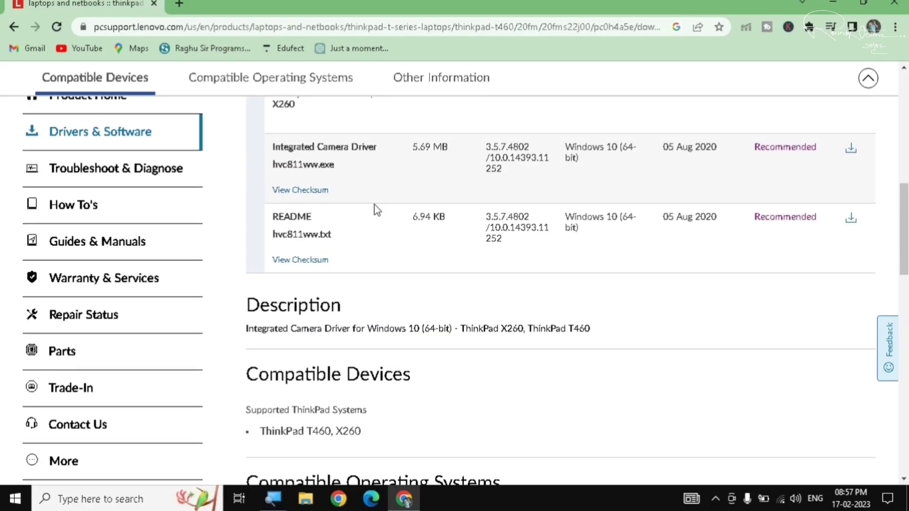
scroll(376, 209, up, 4)
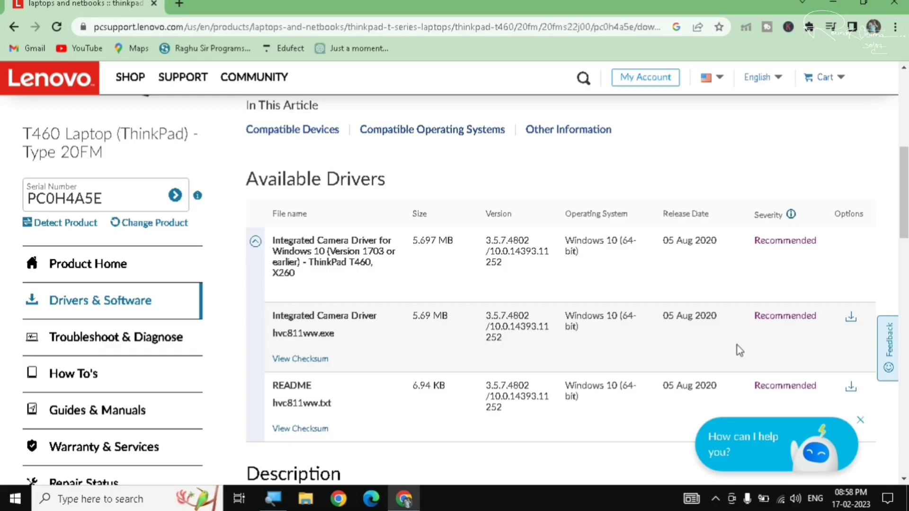
click(894, 3)
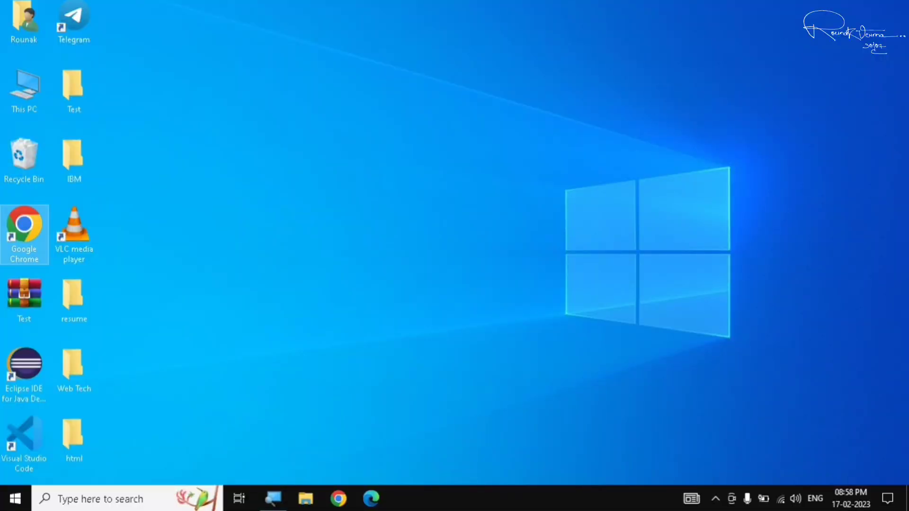
Step: View the Windows power options that include Restart and dismiss them without restarting the laptop
click(15, 498)
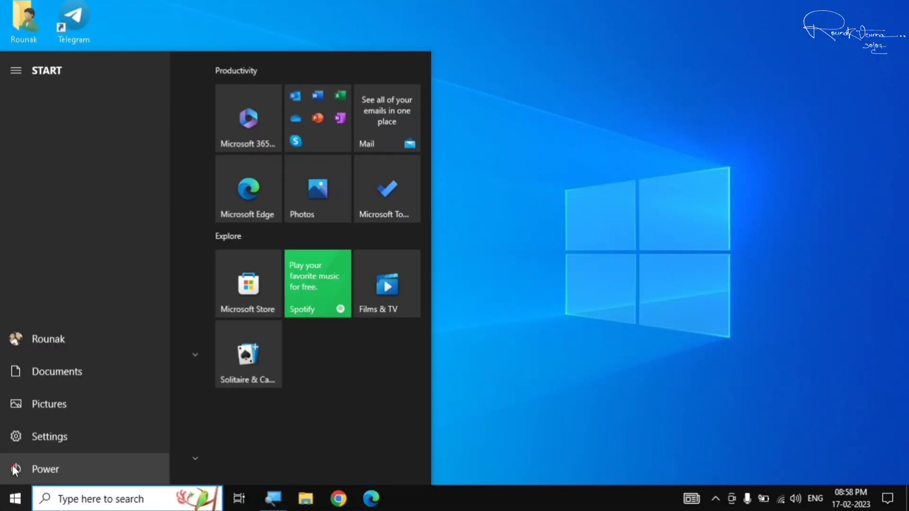
click(14, 469)
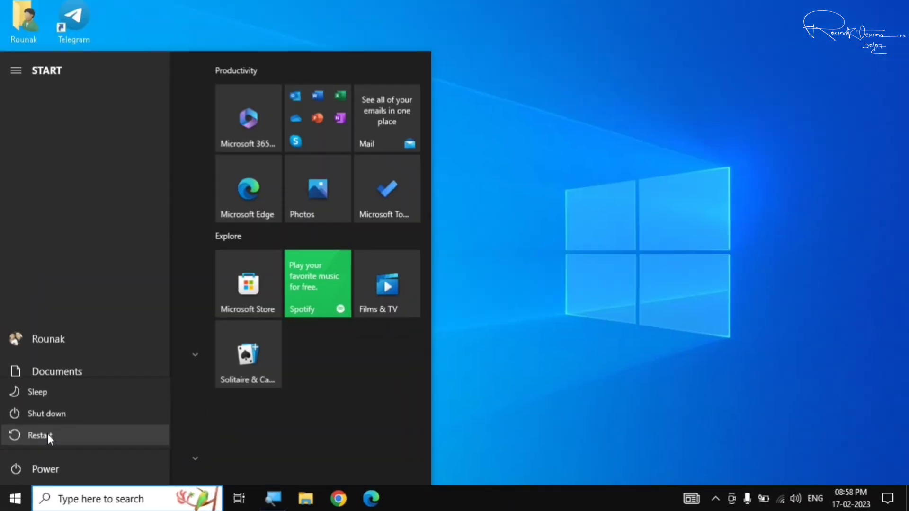
click(643, 187)
click(533, 212)
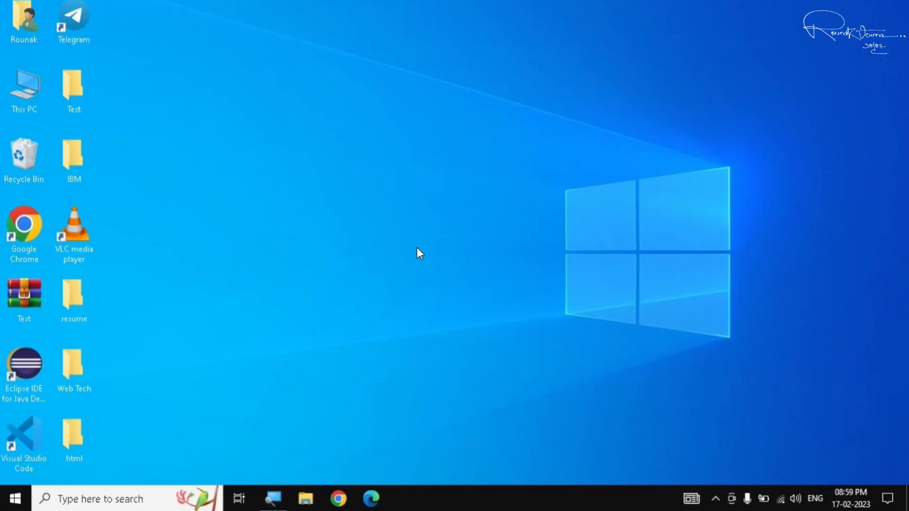
Step: Search Windows for "control" and open Control Panel, closing the search results
key(super)
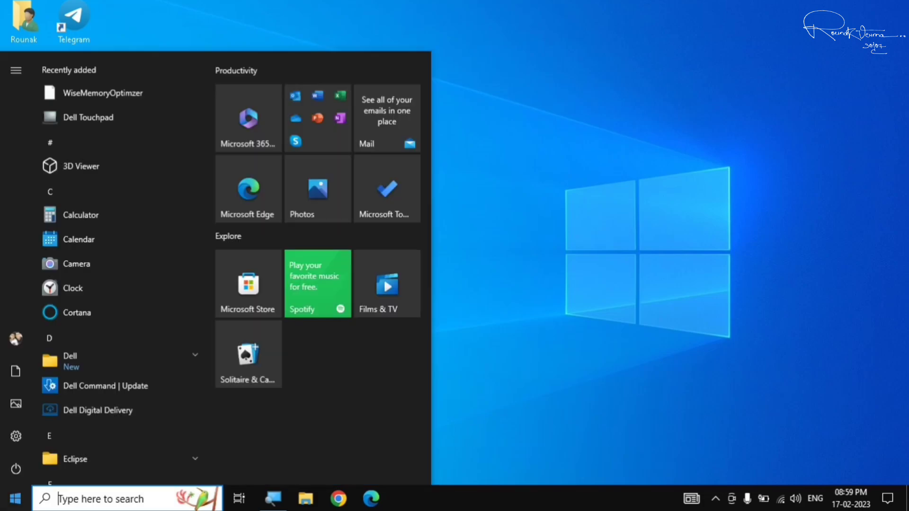
text(conto)
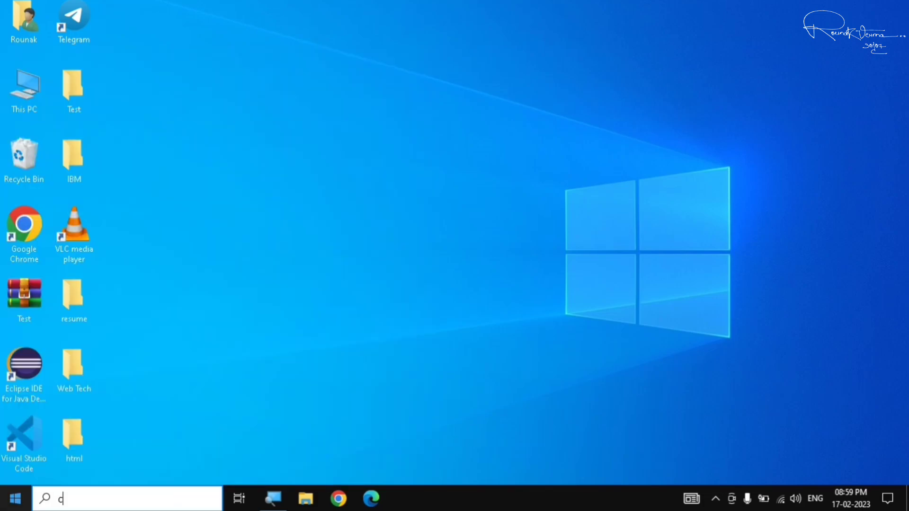
key(BackSpace)
text(rol)
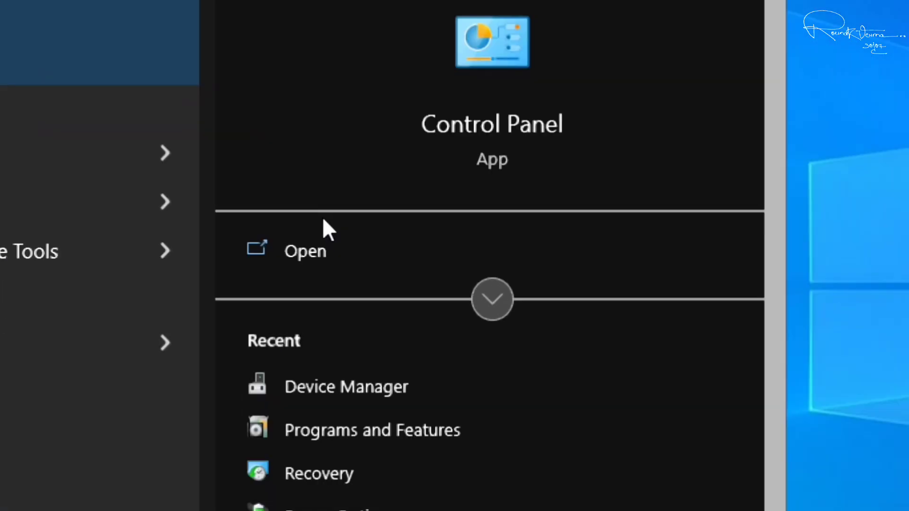
click(318, 229)
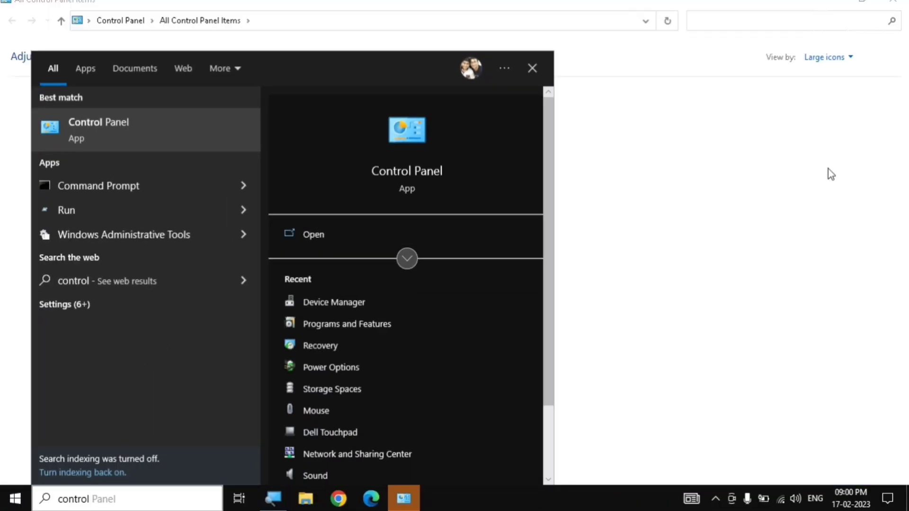
click(520, 1)
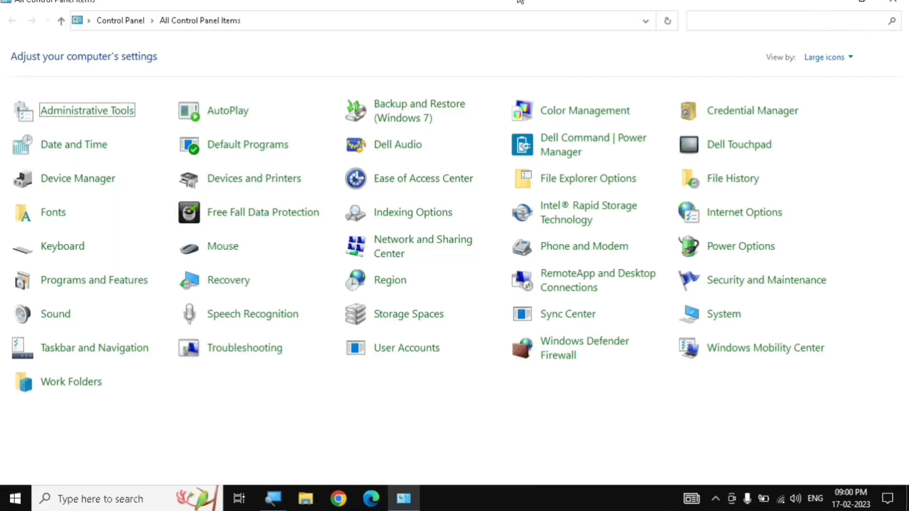
Step: Switch the Control Panel items to the Category view and return them to Large icons
click(829, 57)
click(826, 69)
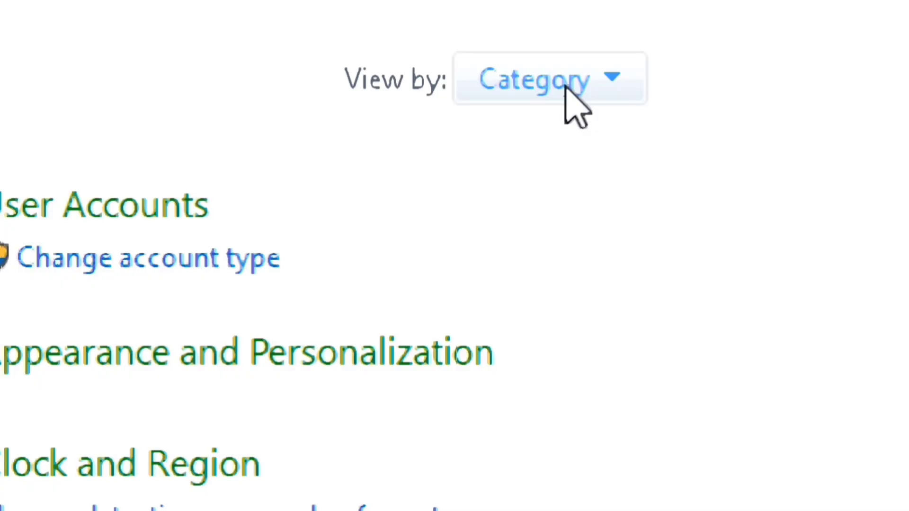
click(593, 84)
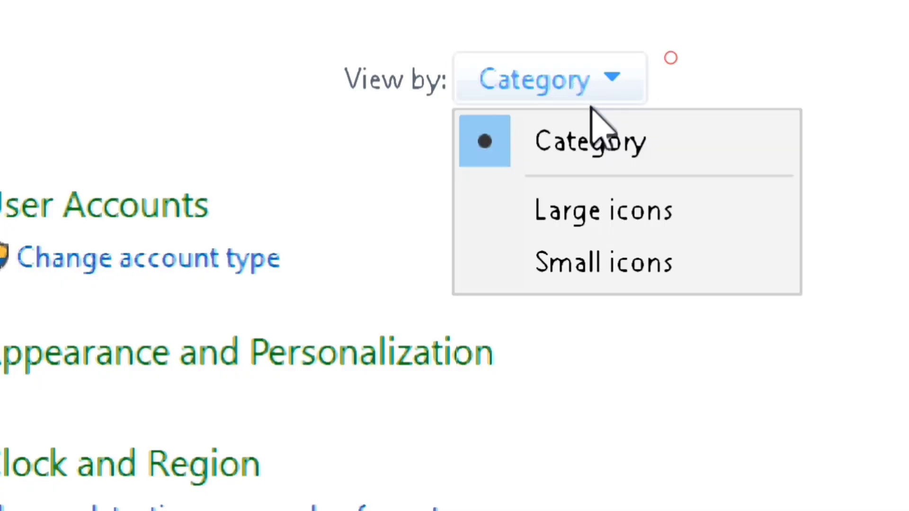
click(580, 201)
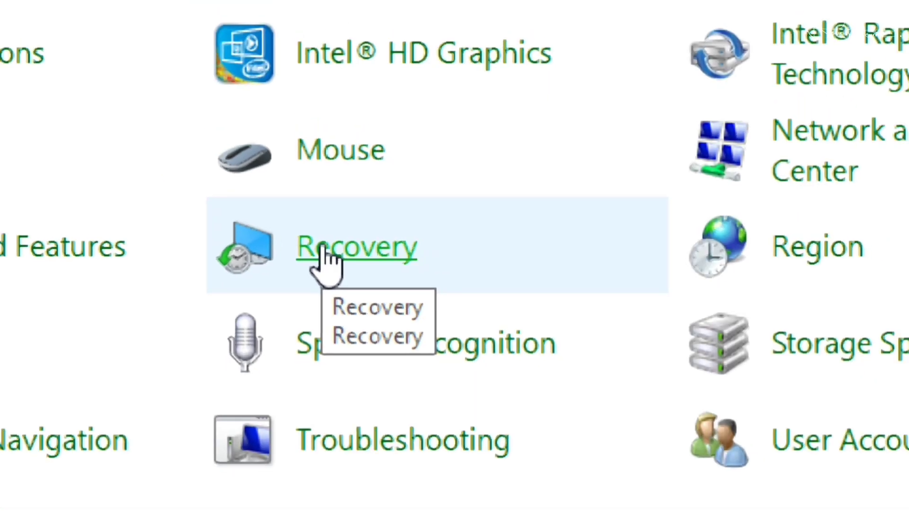
Step: Open System Restore from the Recovery tools and proceed with choosing a different restore point
click(551, 284)
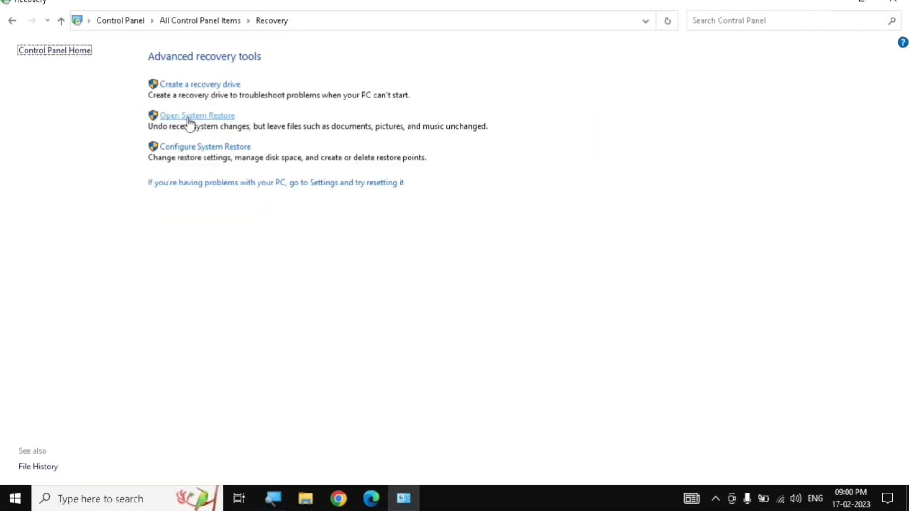
click(188, 119)
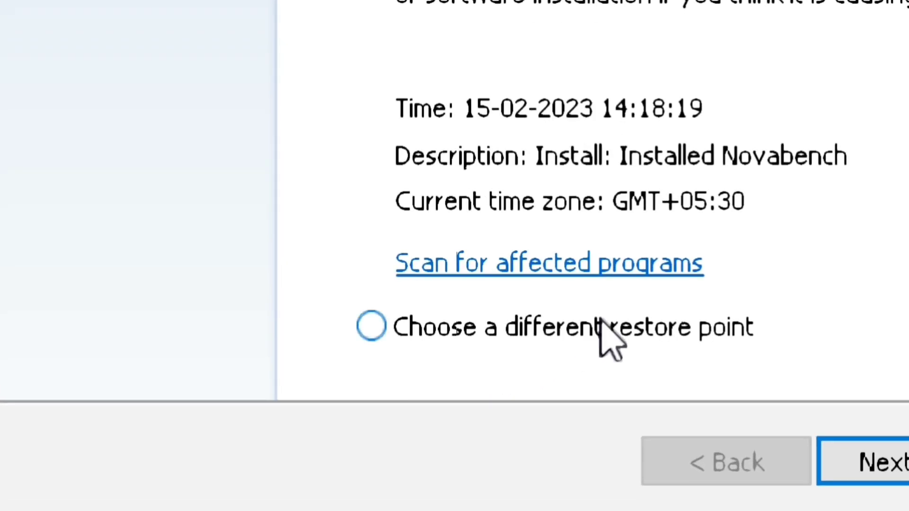
click(516, 325)
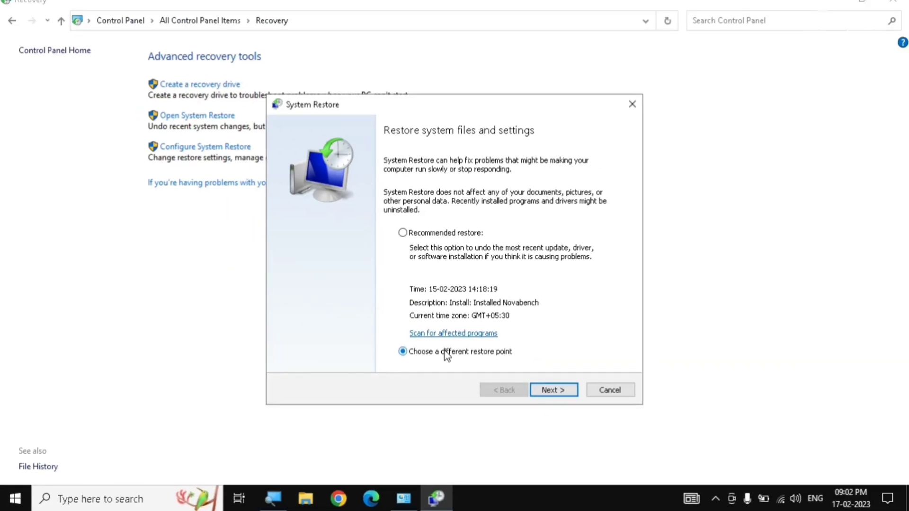
click(549, 391)
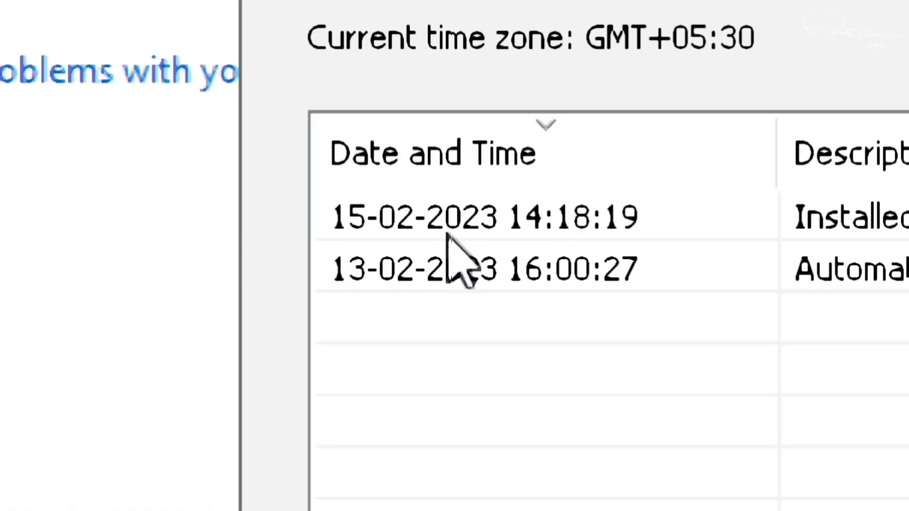
click(522, 214)
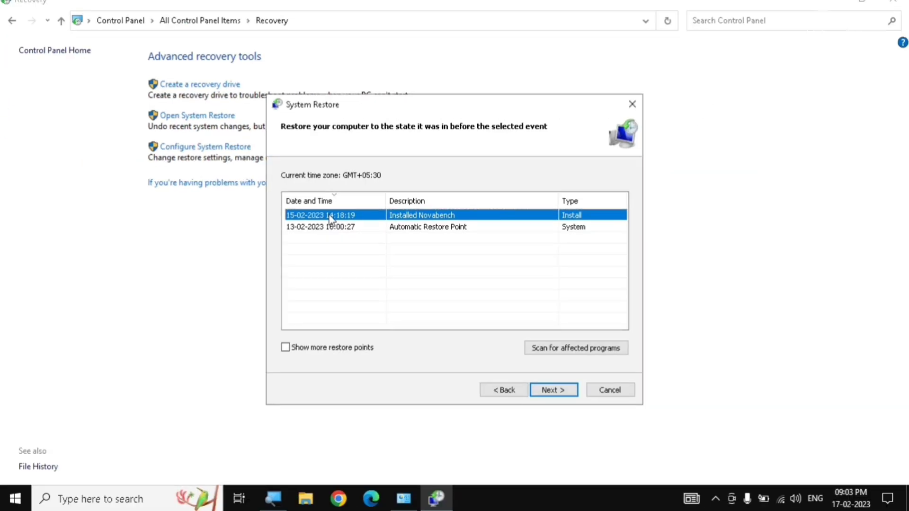
click(567, 390)
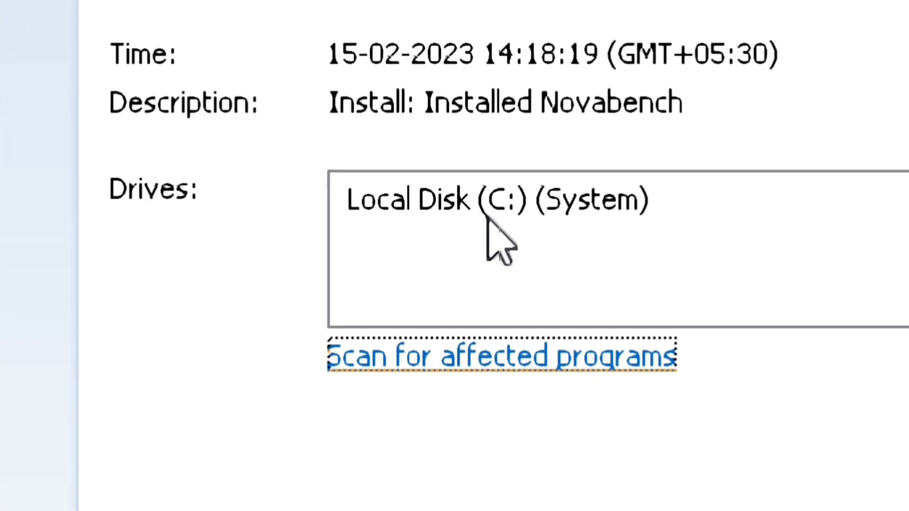
click(488, 220)
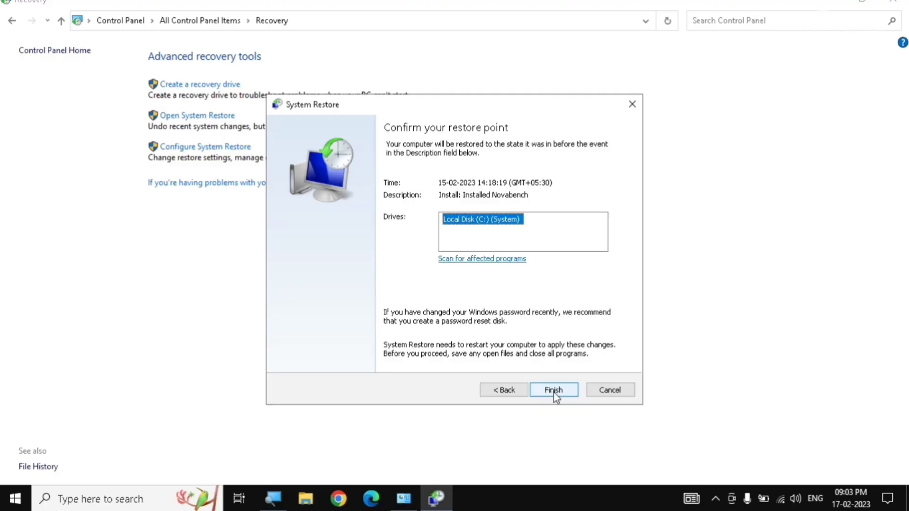
click(602, 394)
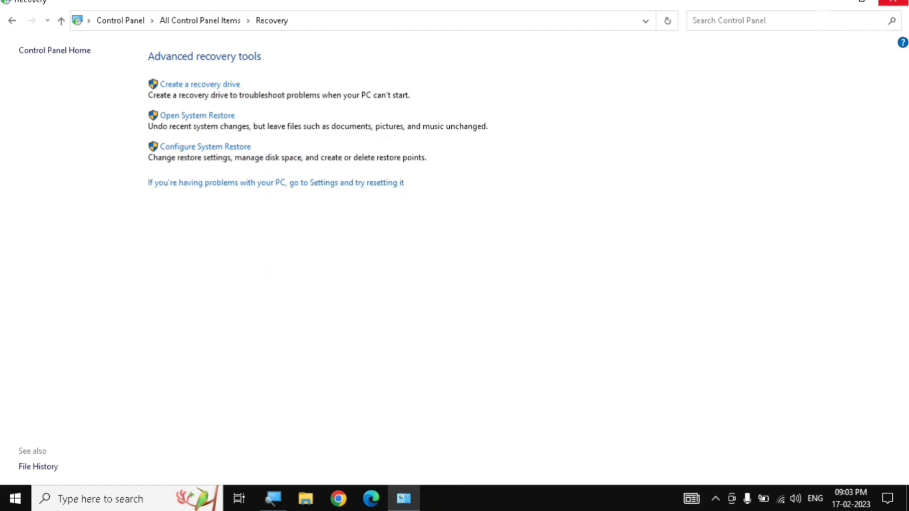
click(893, 1)
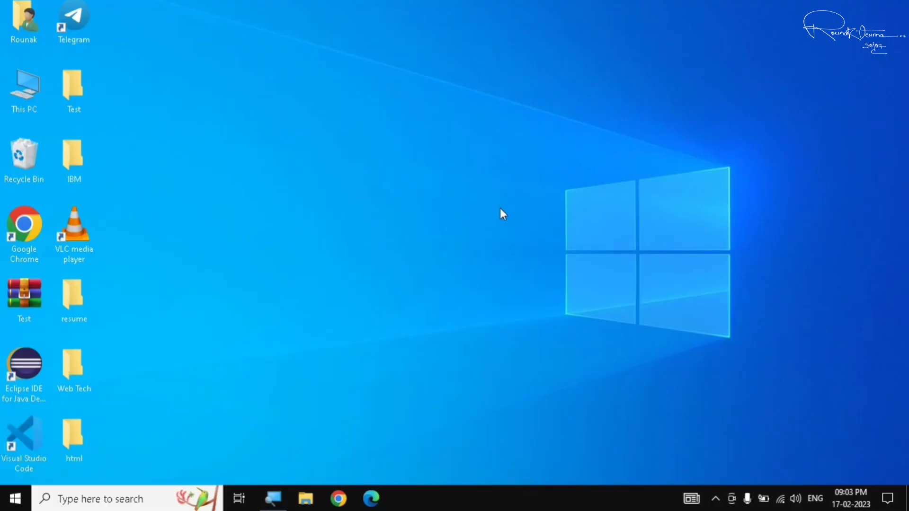